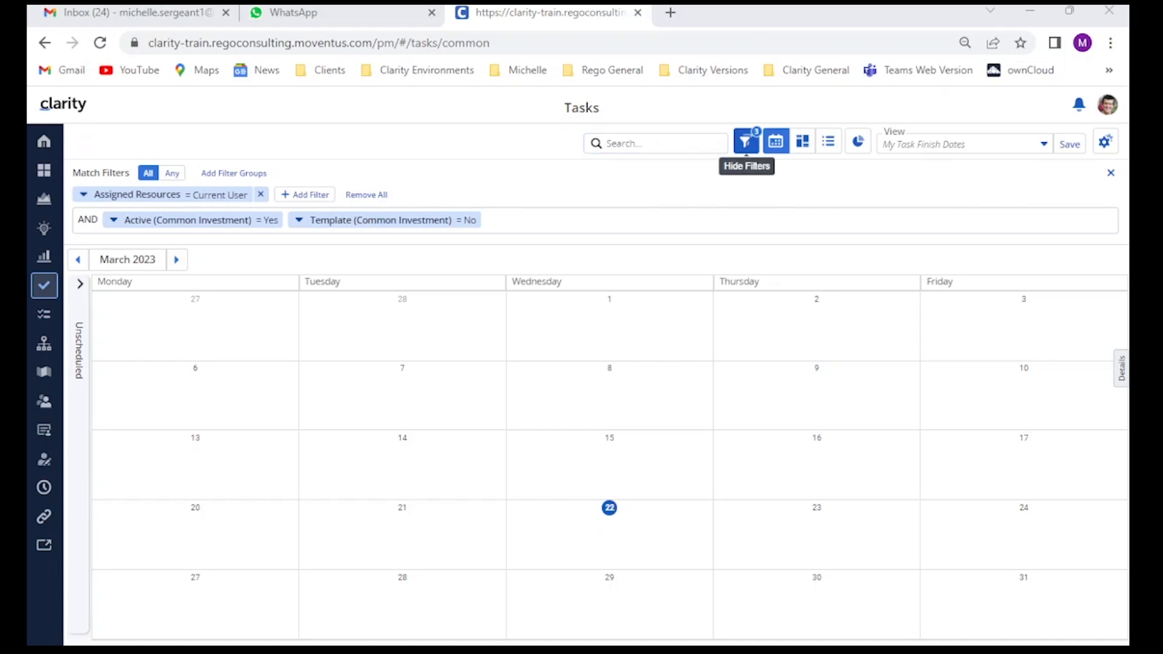
Step: Toggle the filter area off and back on, and examine the options of the Assigned Resources filter
left_click(745, 144)
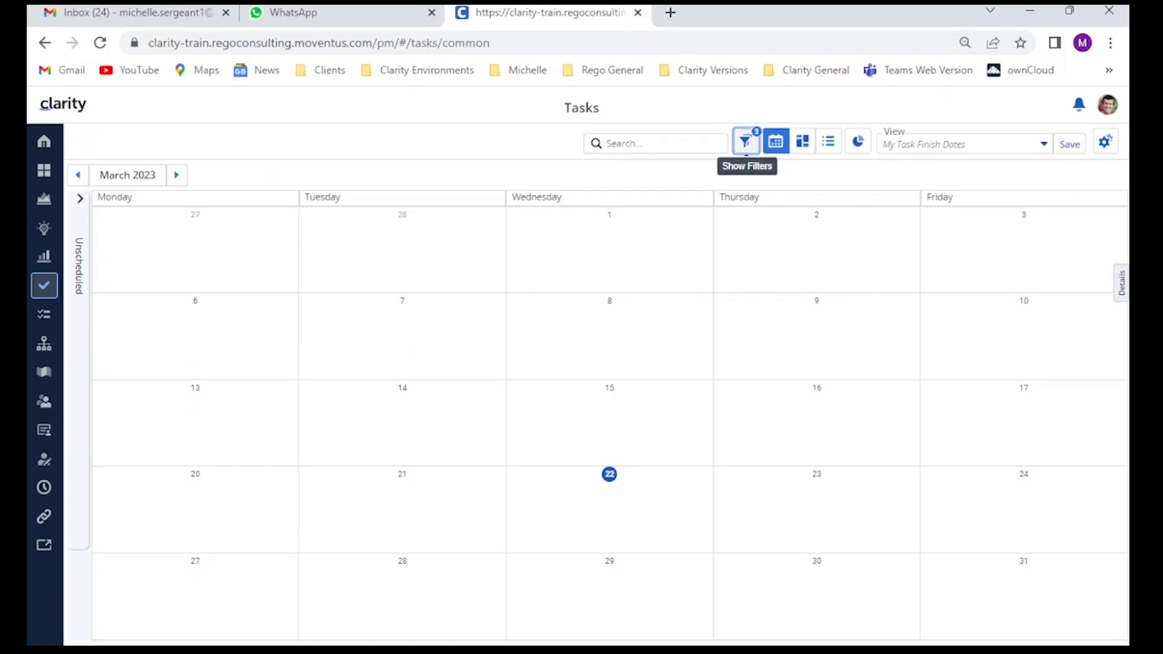
left_click(745, 143)
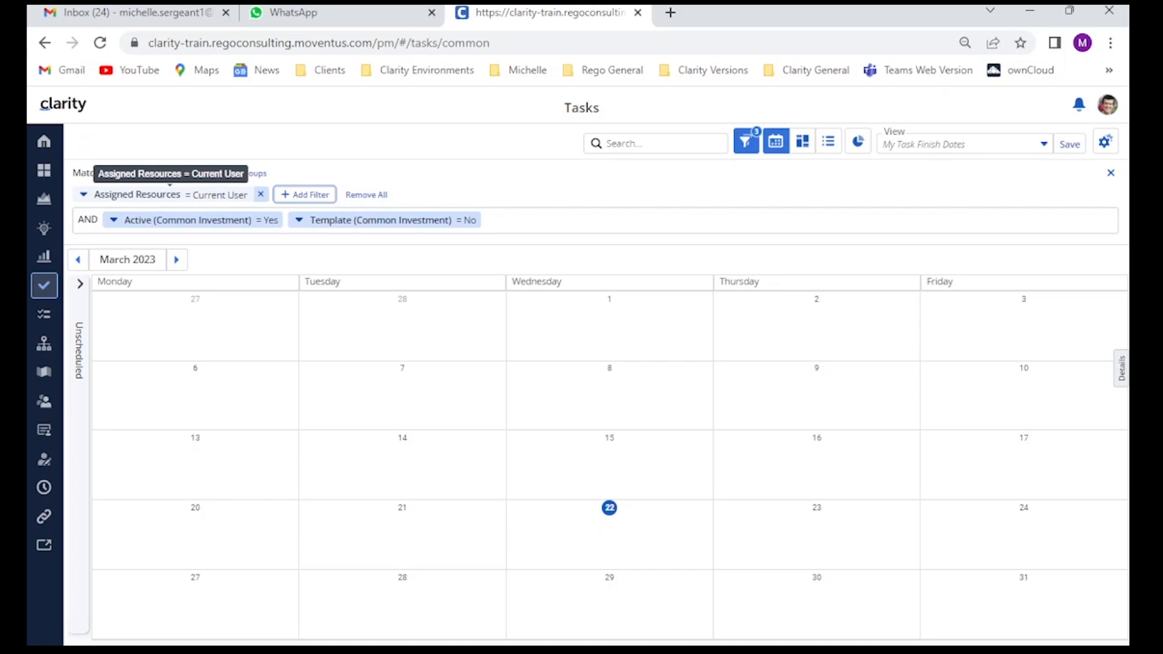
left_click(169, 195)
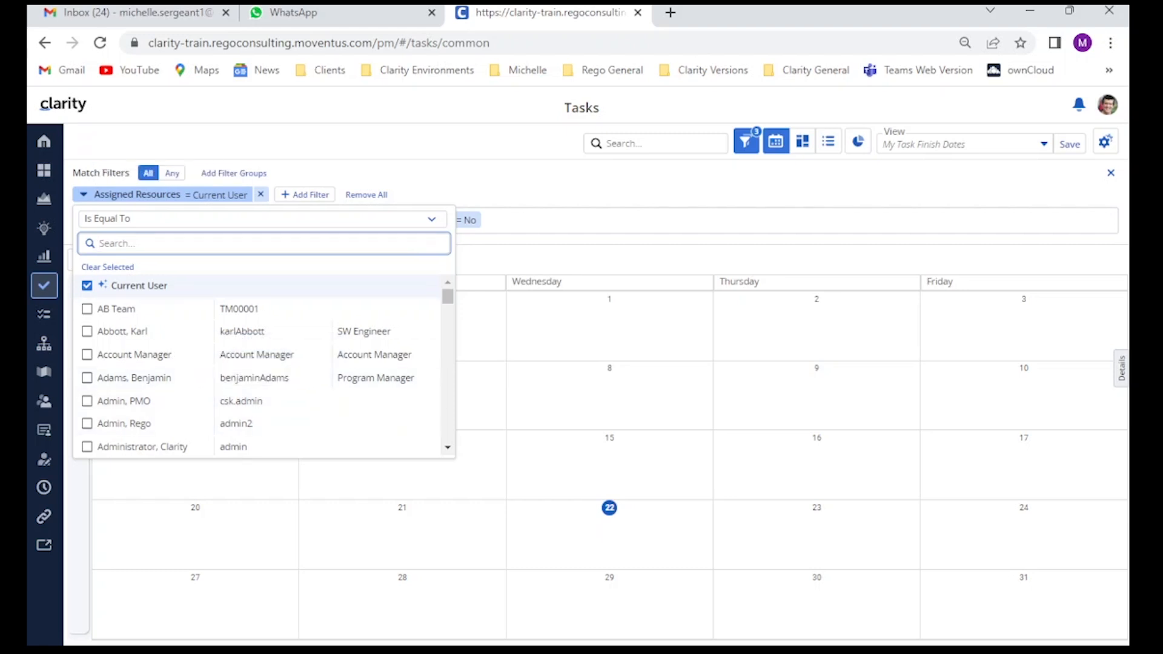
left_click(436, 181)
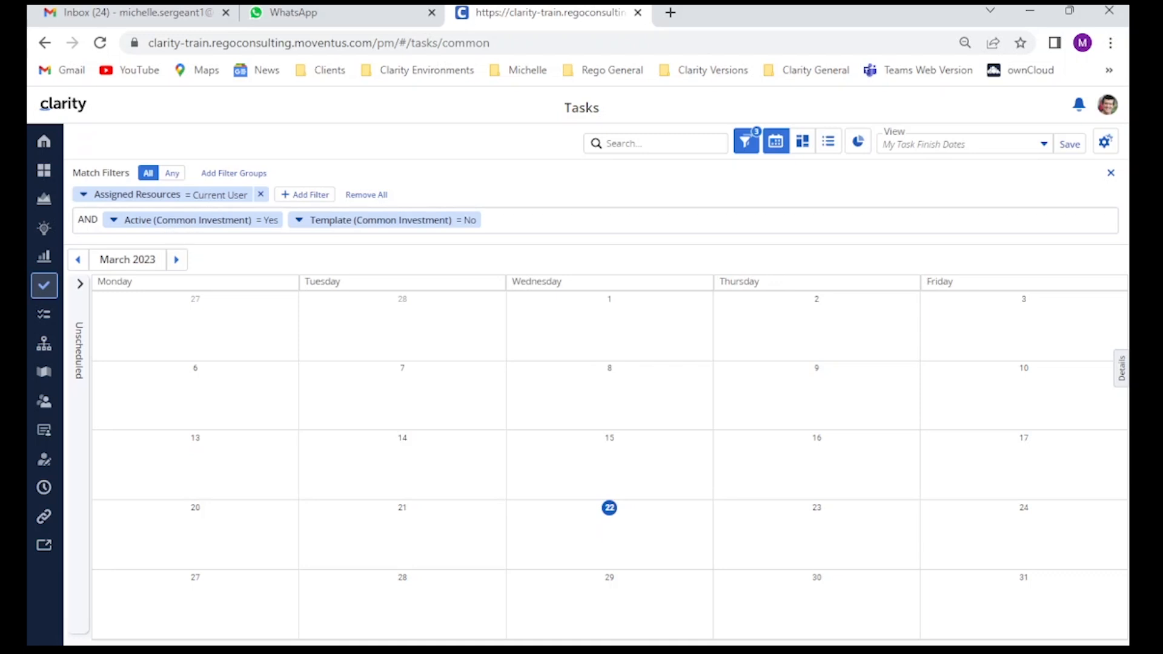
Step: Page the task calendar backward and forward through the neighbouring months, including April 2023, and return to March 2023
left_click(77, 259)
left_click(189, 260)
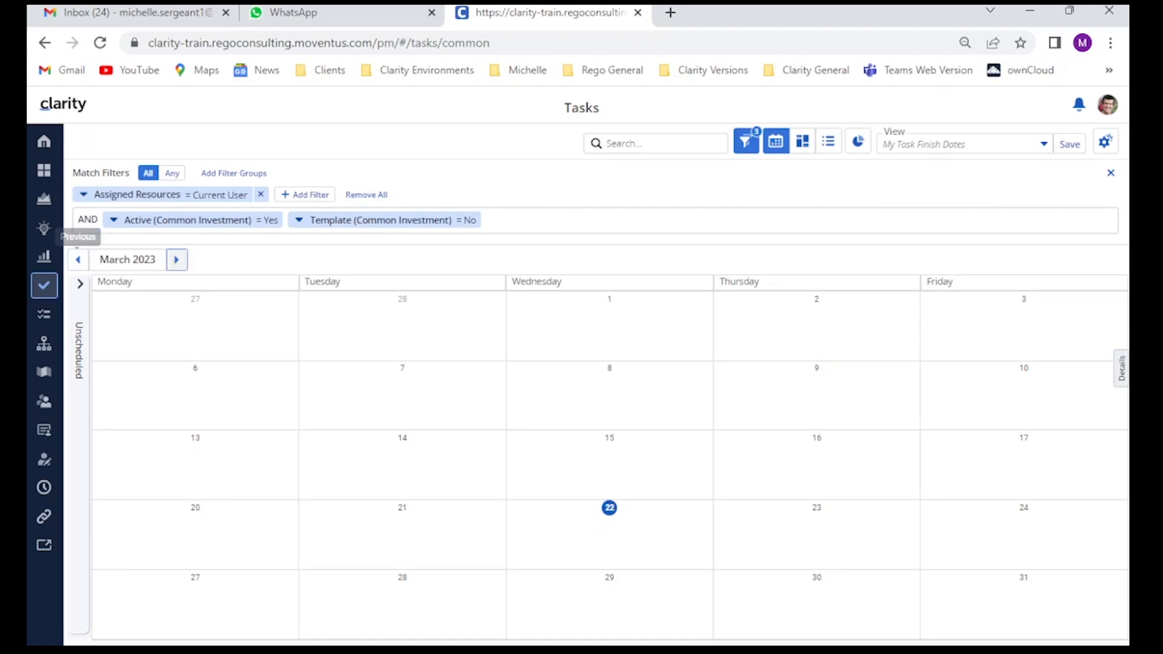
left_click(78, 260)
left_click(77, 259)
left_click(183, 259)
left_click(188, 259)
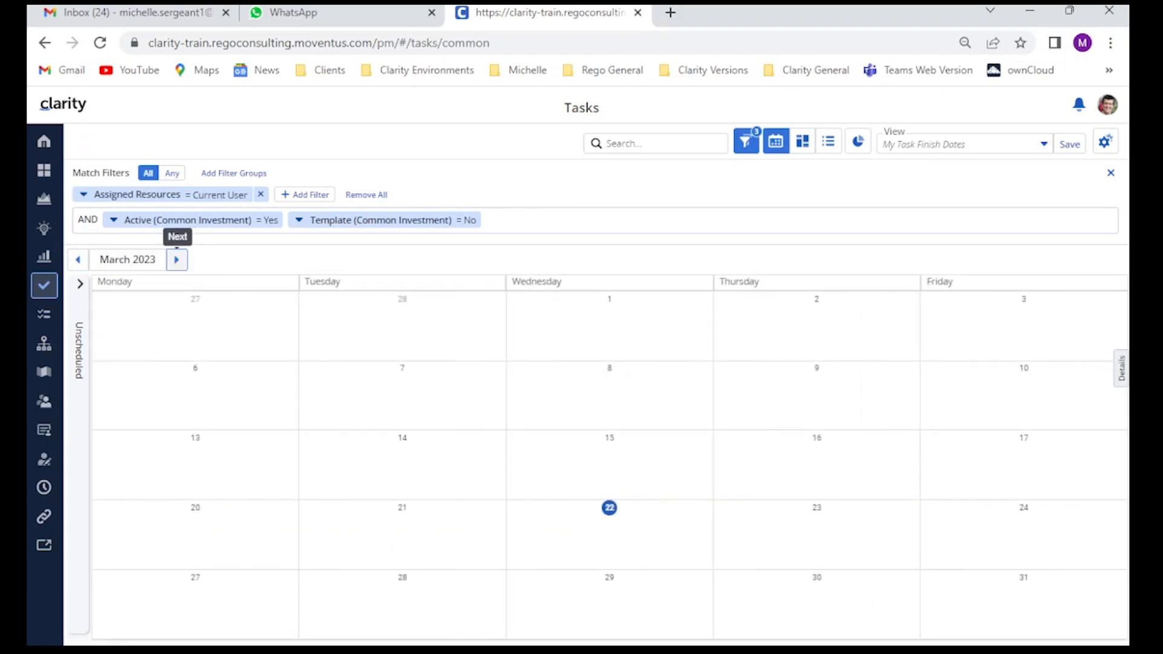
left_click(176, 260)
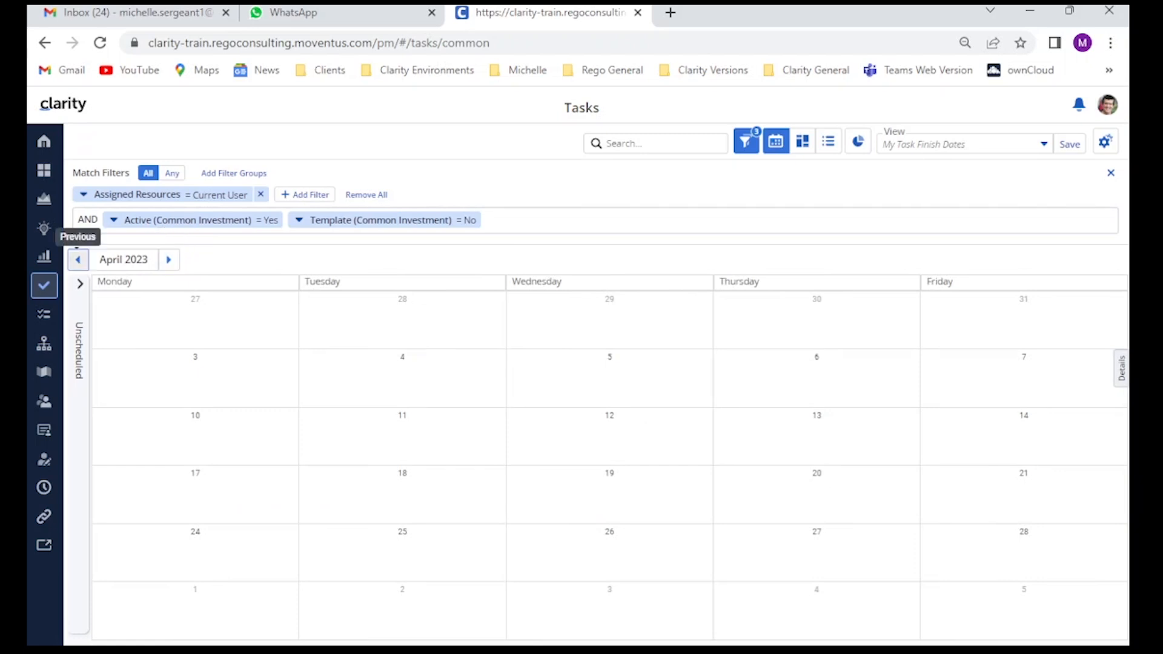
left_click(78, 259)
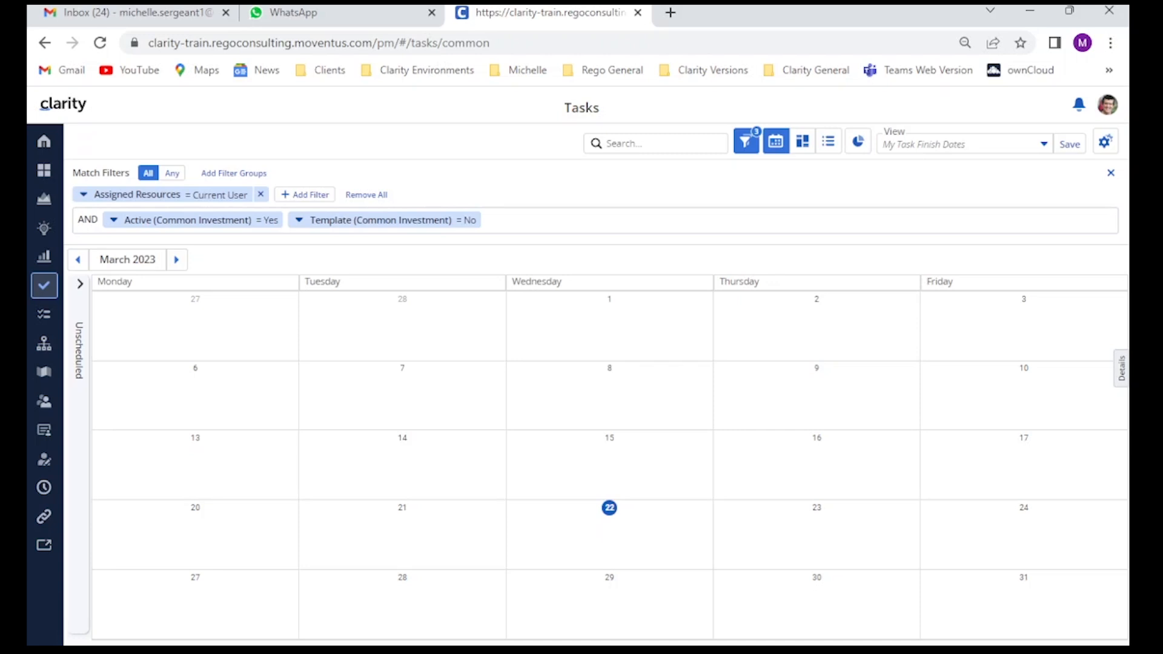
Step: Set the calendar's range to Week and place tasks by their Start date
left_click(1104, 143)
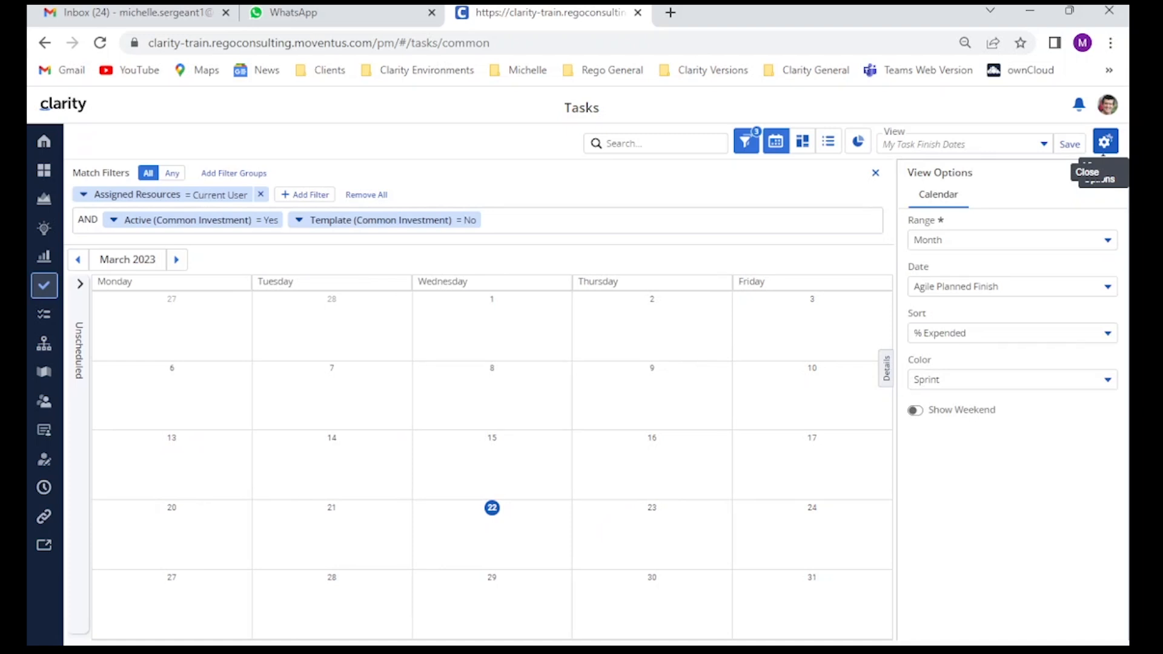
left_click(1107, 240)
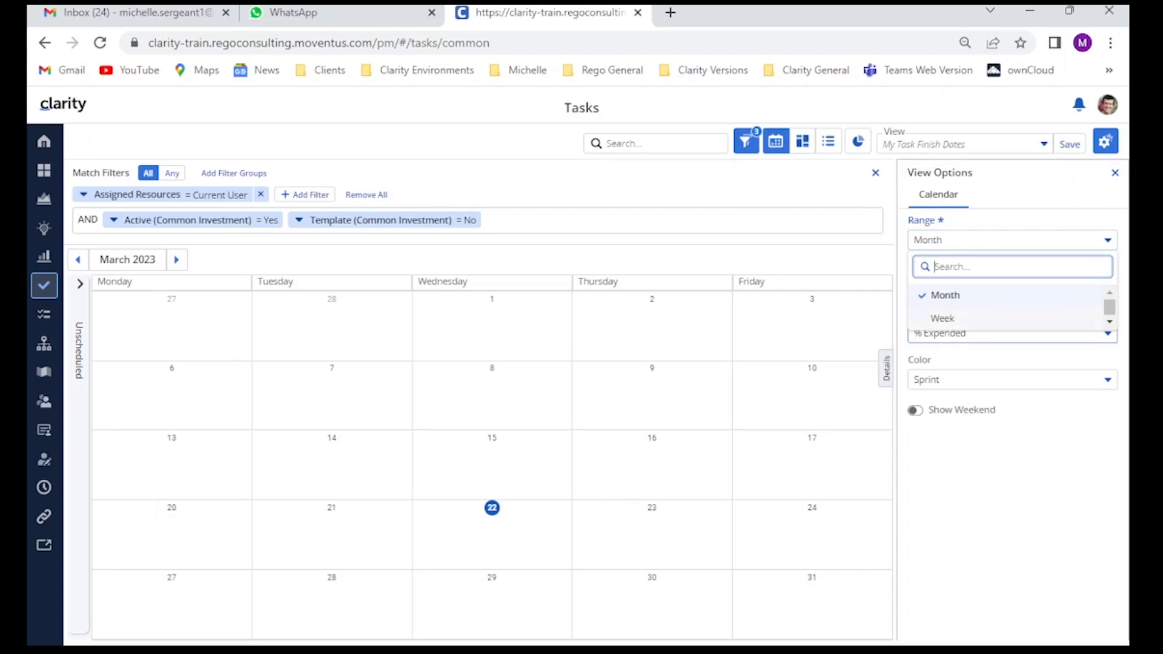
left_click(943, 318)
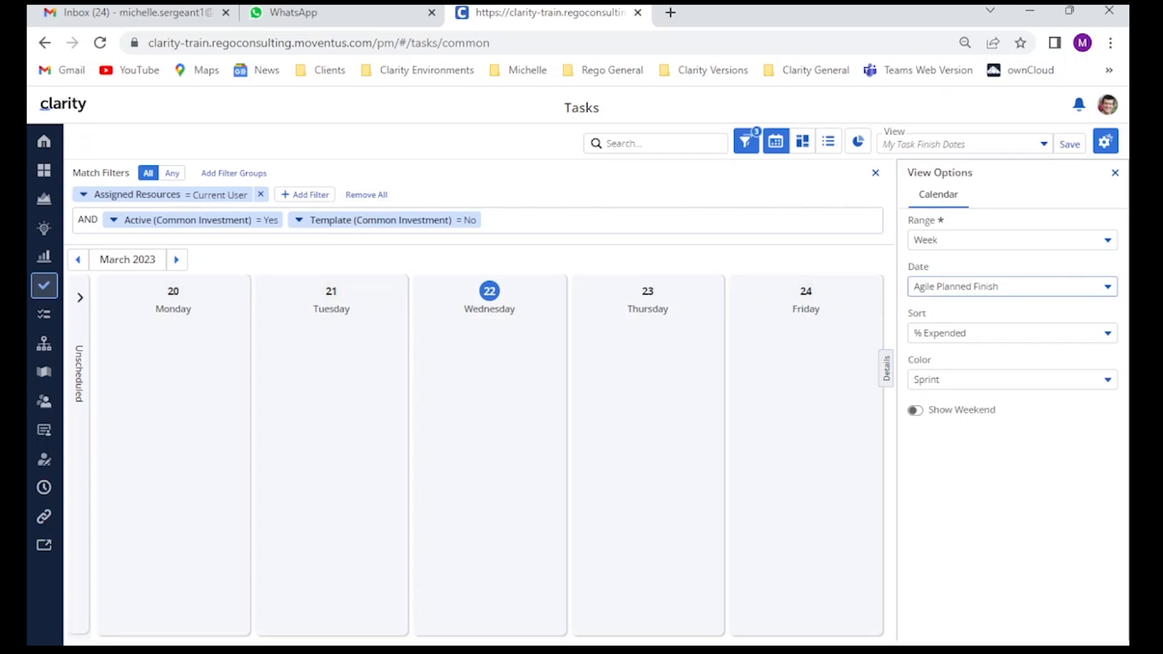
left_click(1006, 286)
type("start")
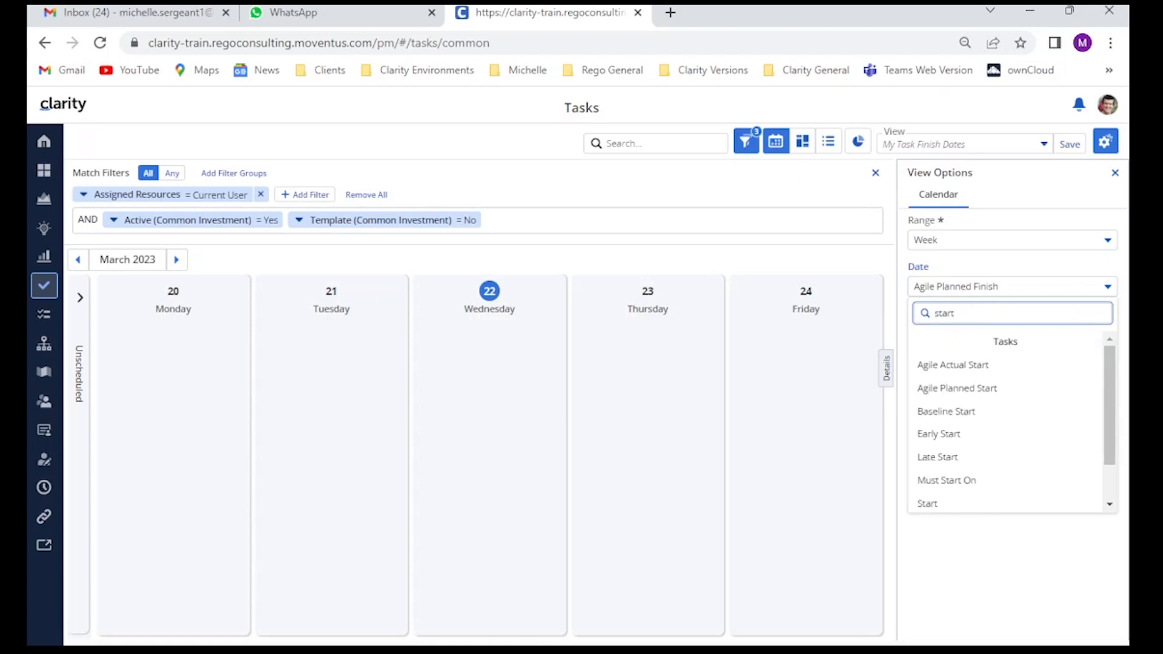
left_click(969, 503)
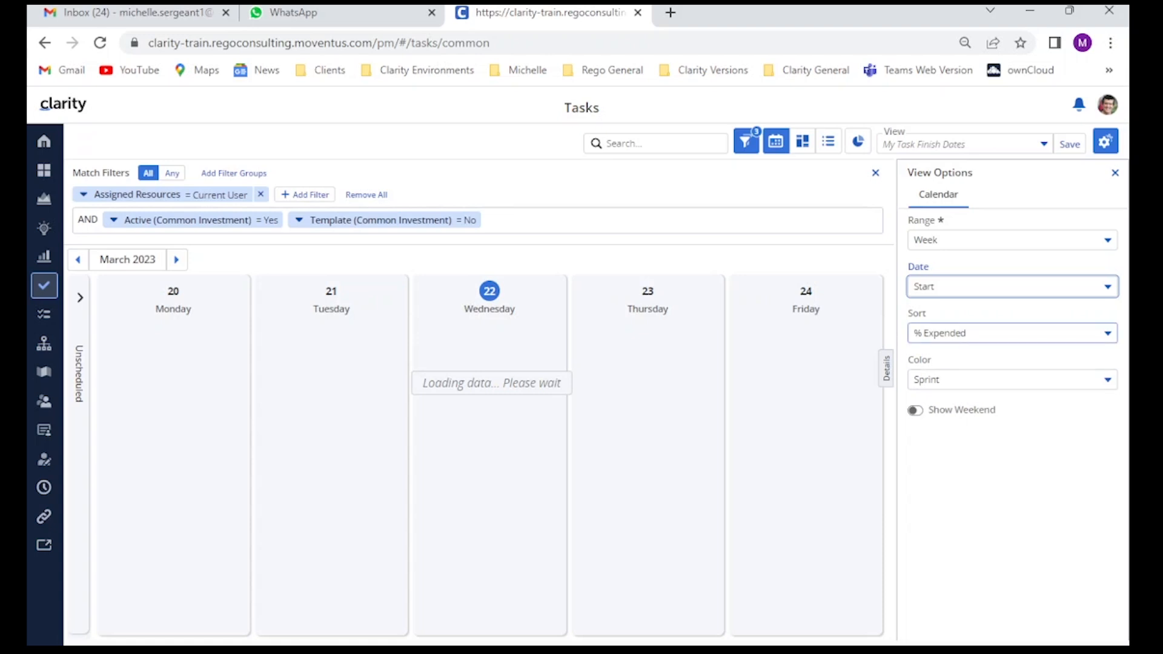
Step: Sort the calendar's tasks by % Complete and color them by Status
left_click(1012, 333)
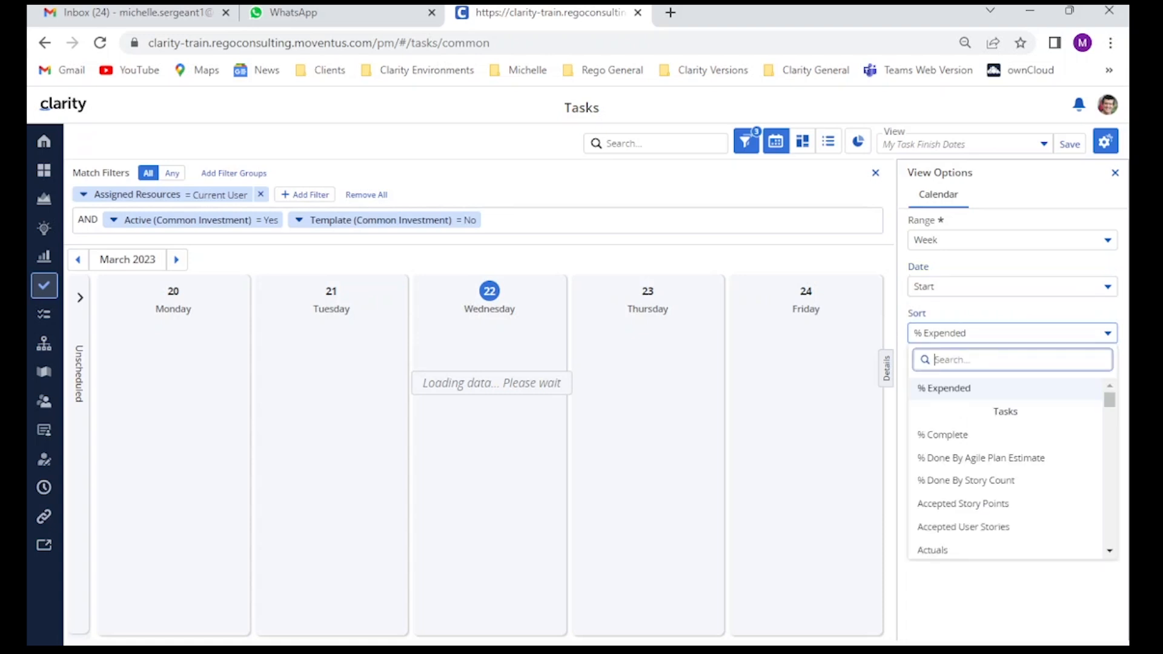
left_click(943, 434)
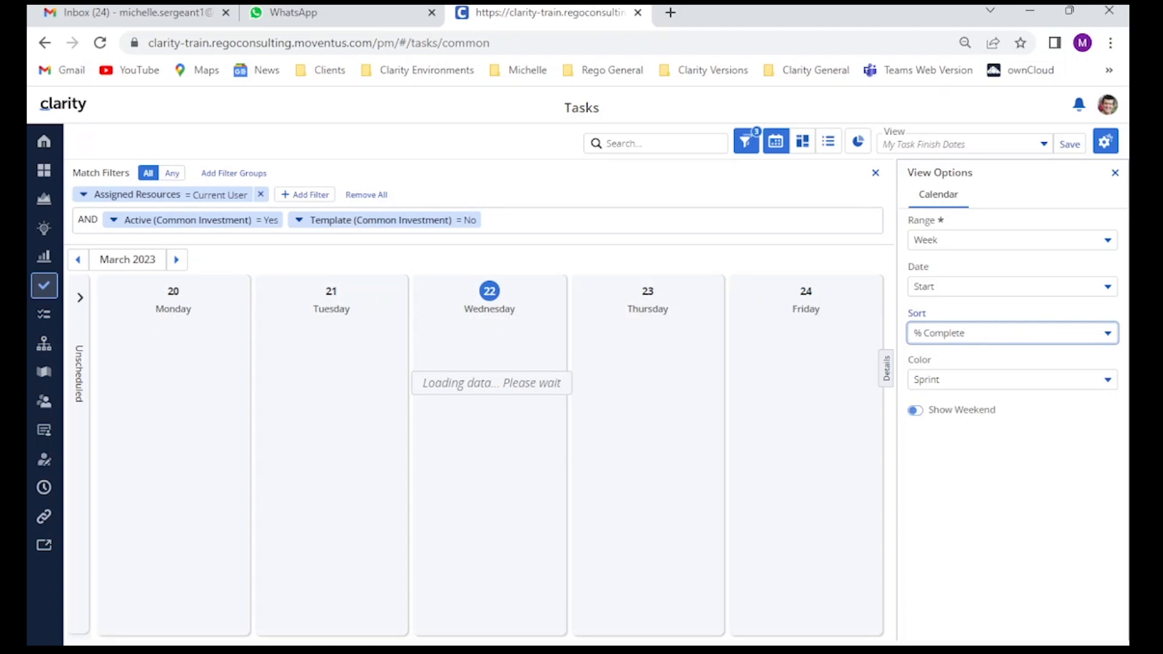
left_click(1012, 380)
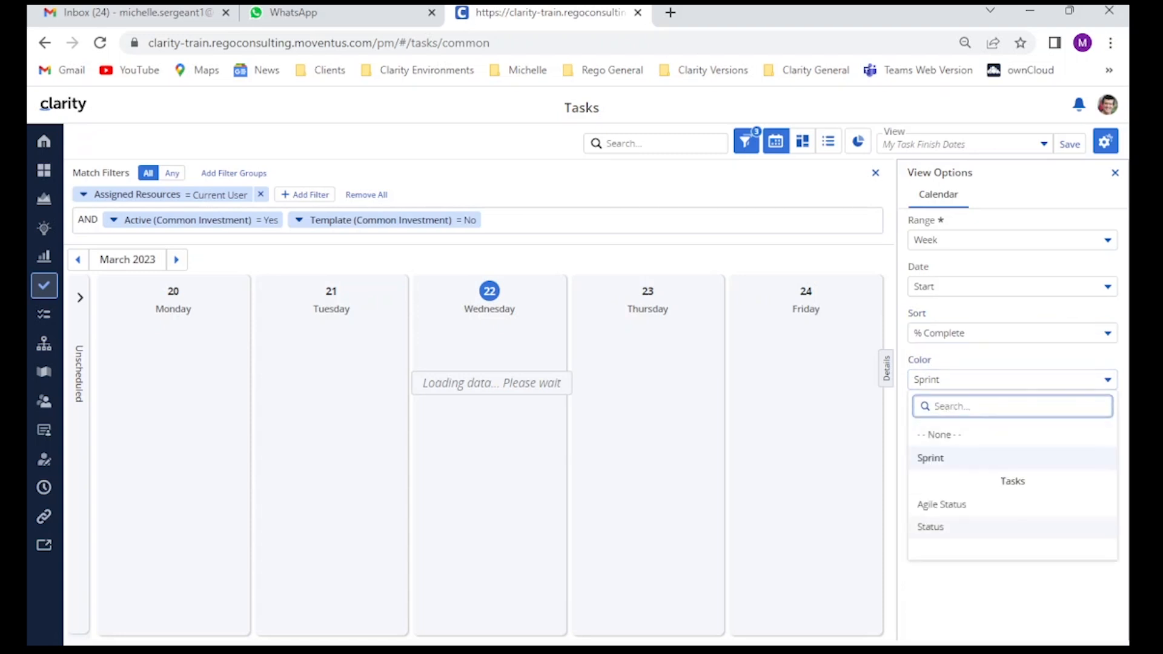
left_click(945, 527)
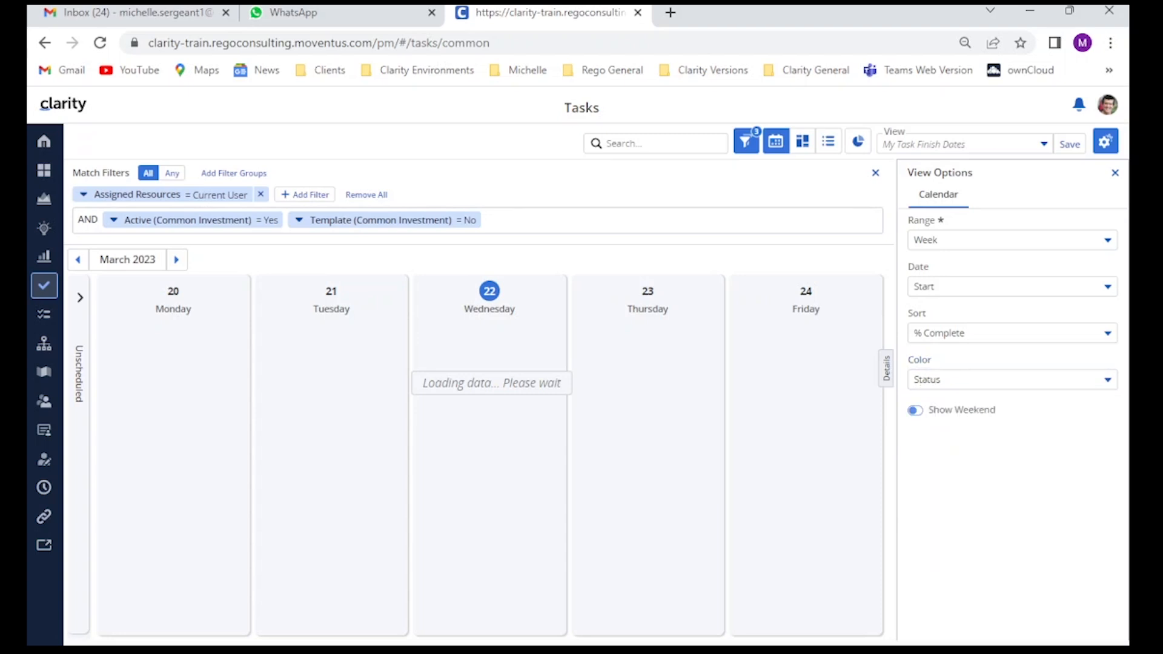
Step: Turn the calendar's weekend display on and back off
left_click(915, 410)
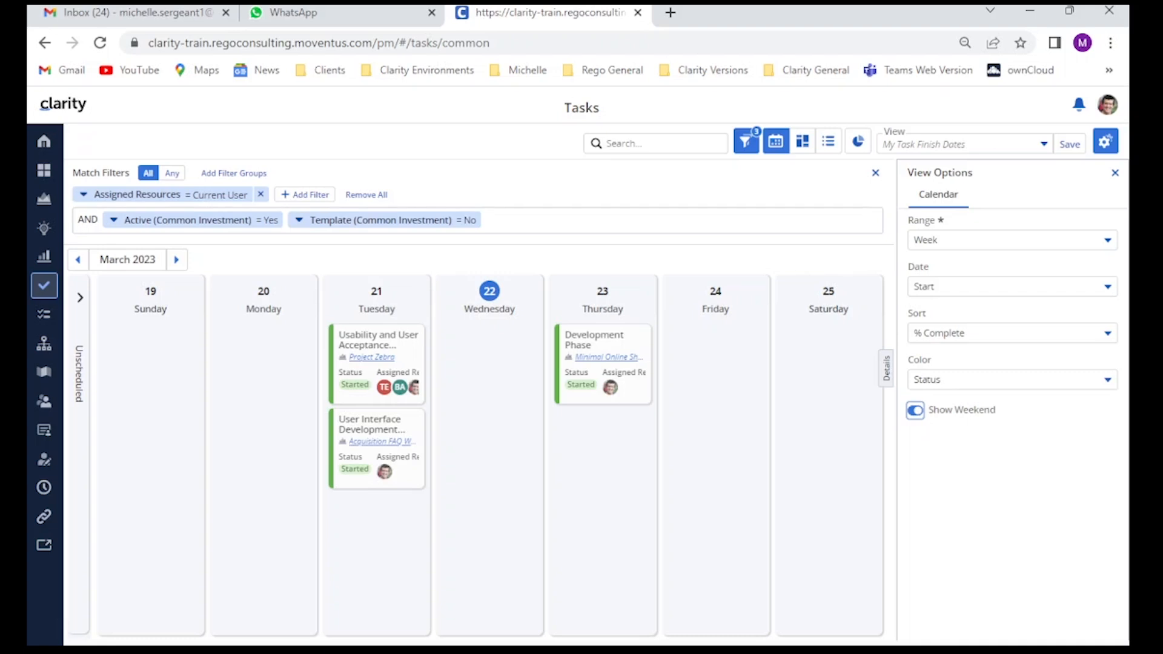
left_click(915, 410)
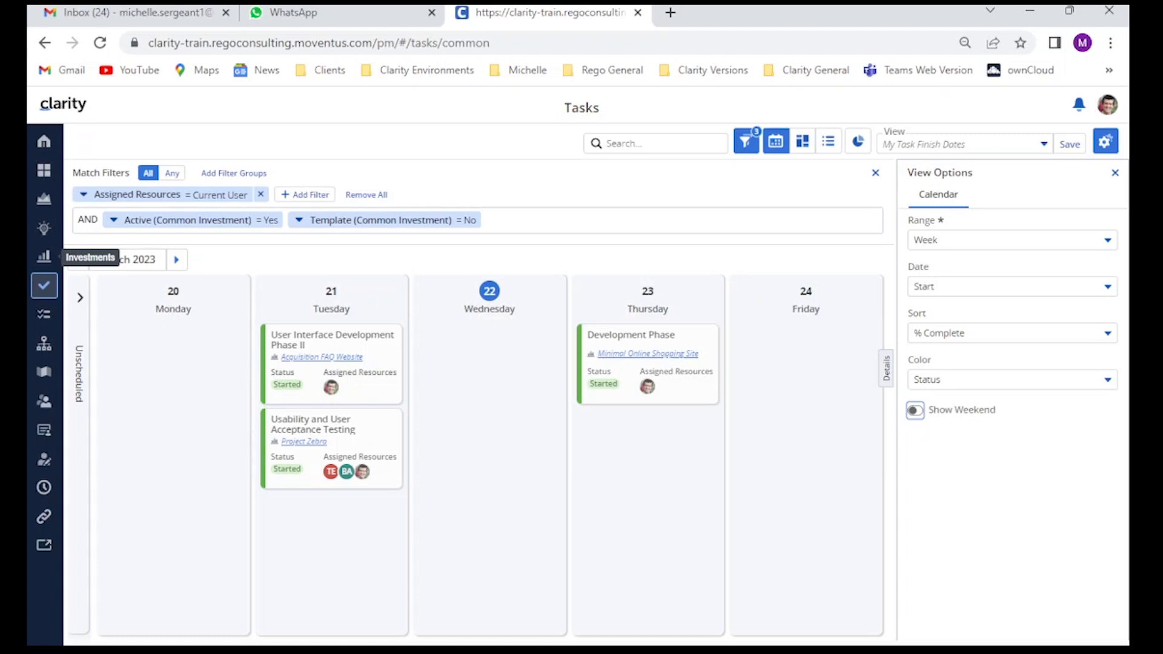
Step: Save the current calendar configuration as a new view named My Task Start Dates
left_click(963, 144)
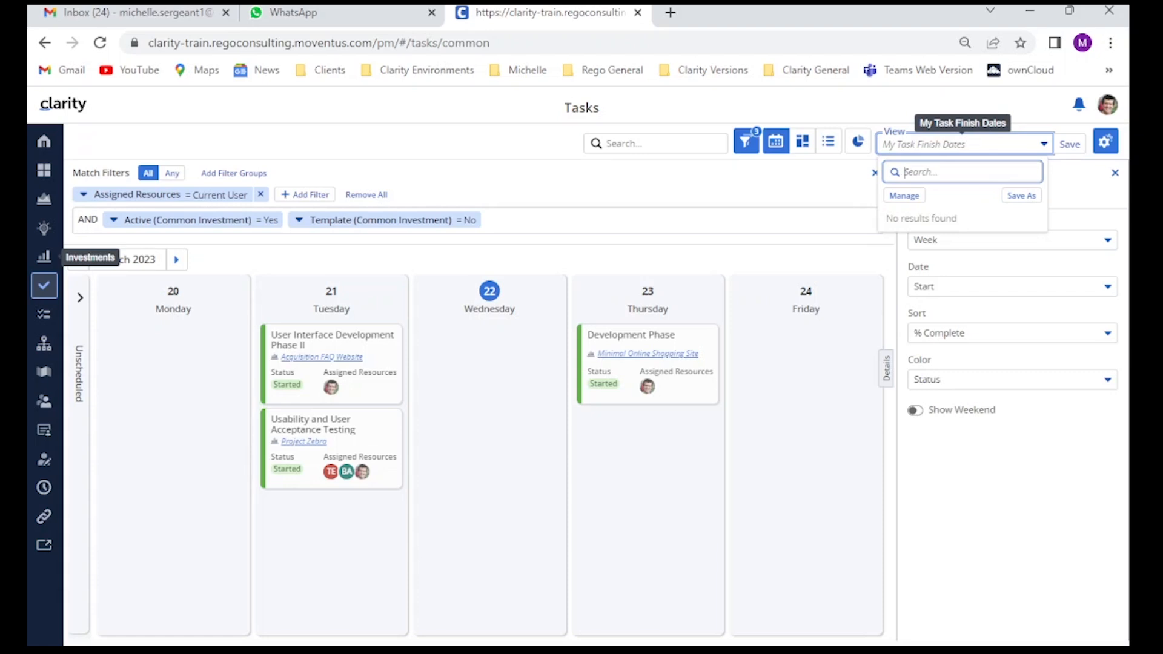
left_click(1021, 195)
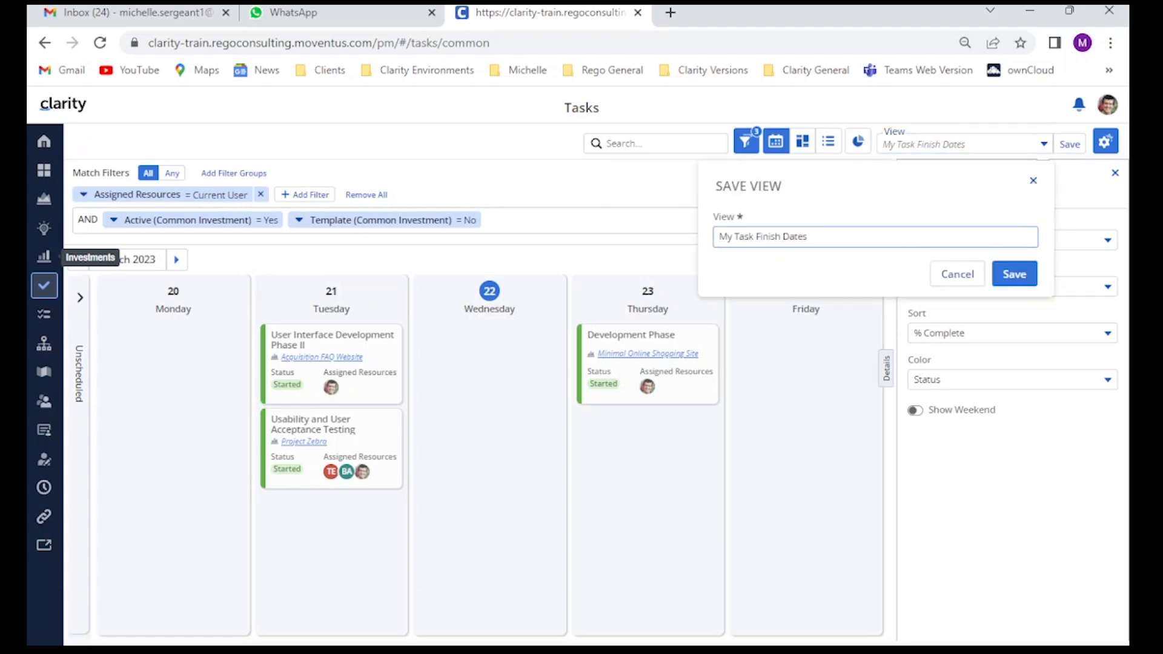
left_click_drag(809, 236, 717, 236)
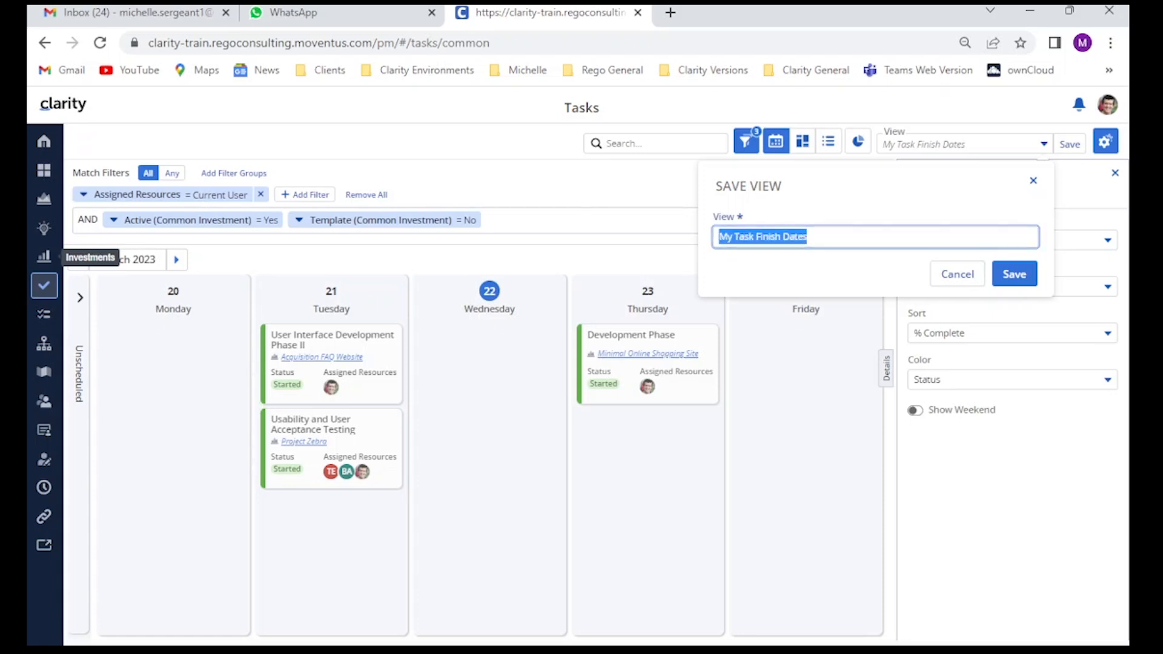
key("Right")
key("Left")
key("Left")
key("Left")
key("Left")
key("Left")
key("Left")
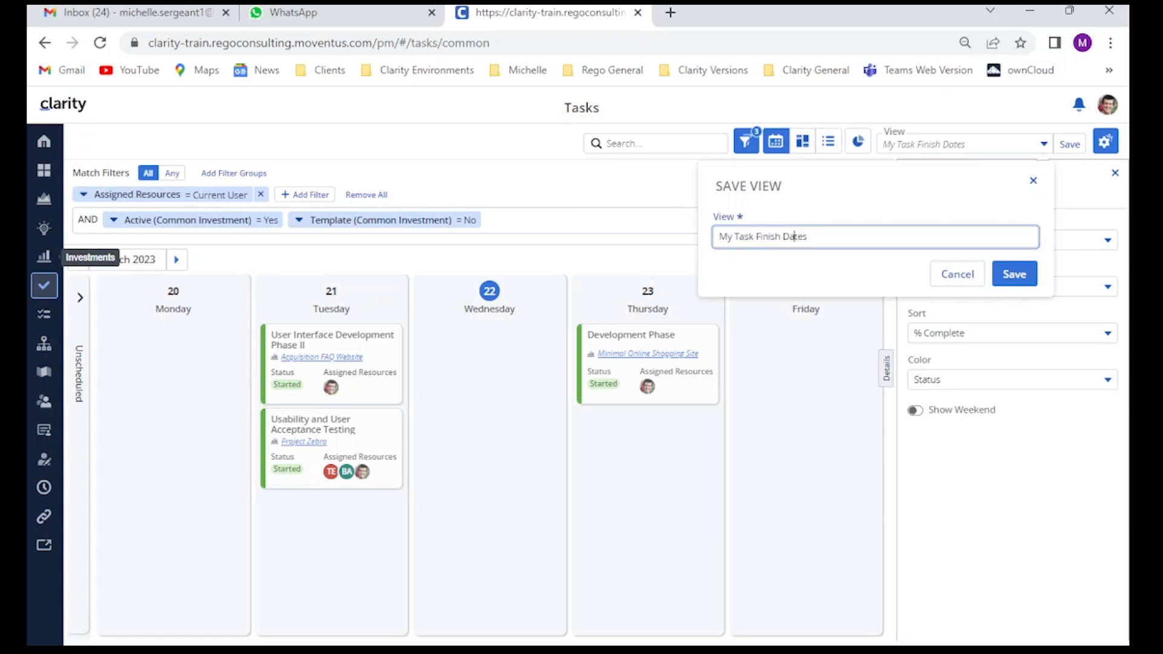
key("BackSpace")
key("BackSpace")
key("BackSpace")
key("BackSpace")
key("BackSpace")
key("BackSpace")
type("Start")
key("Return")
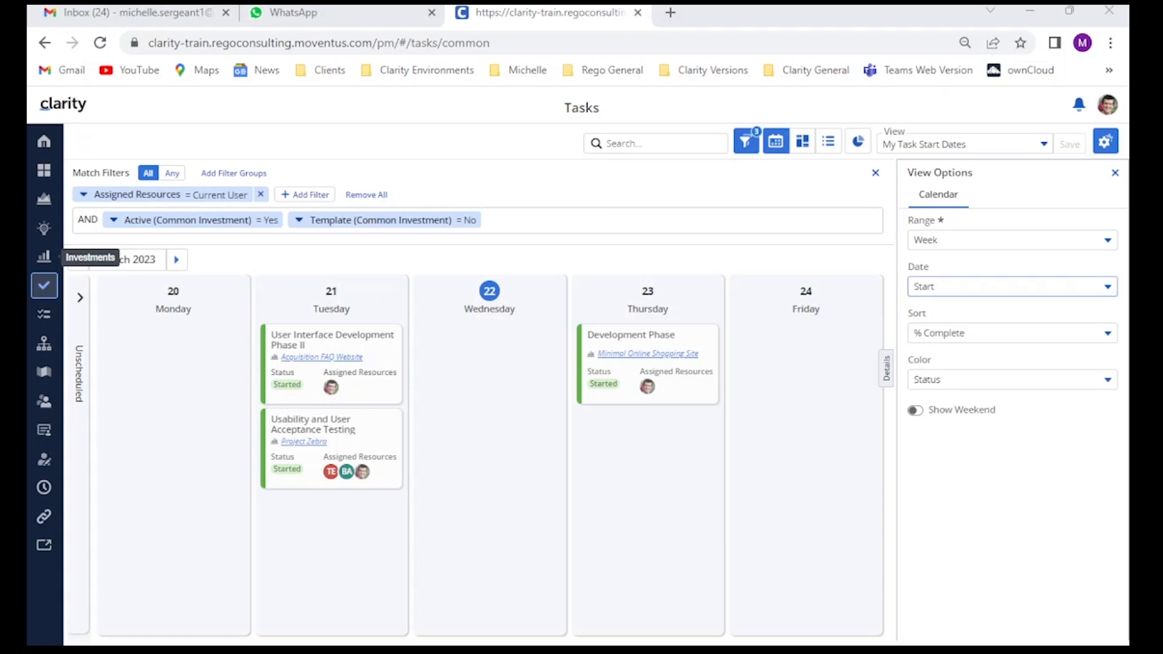
Step: Change the calendar's date attribute to Finish
left_click(1107, 287)
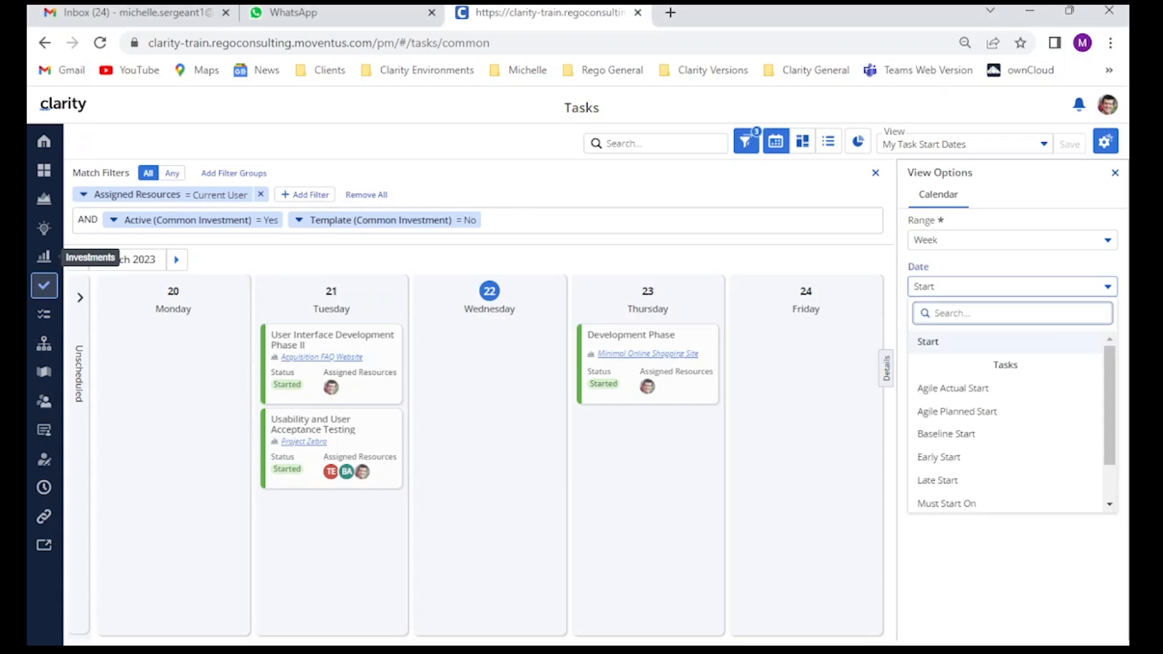
type("finish")
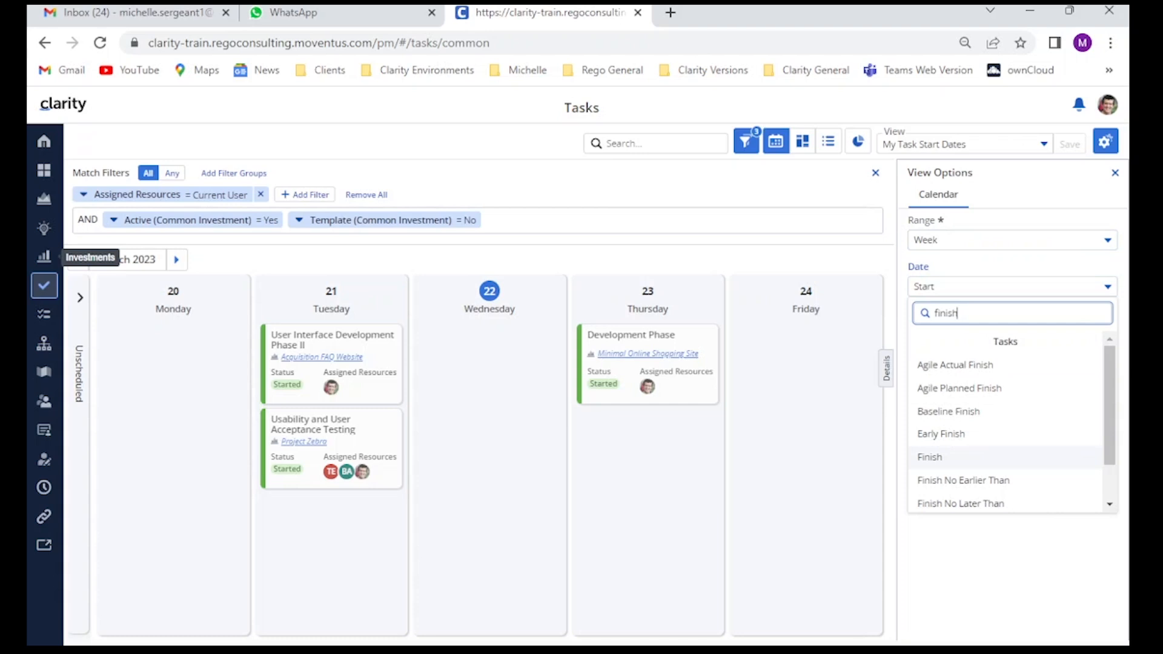
key("Return")
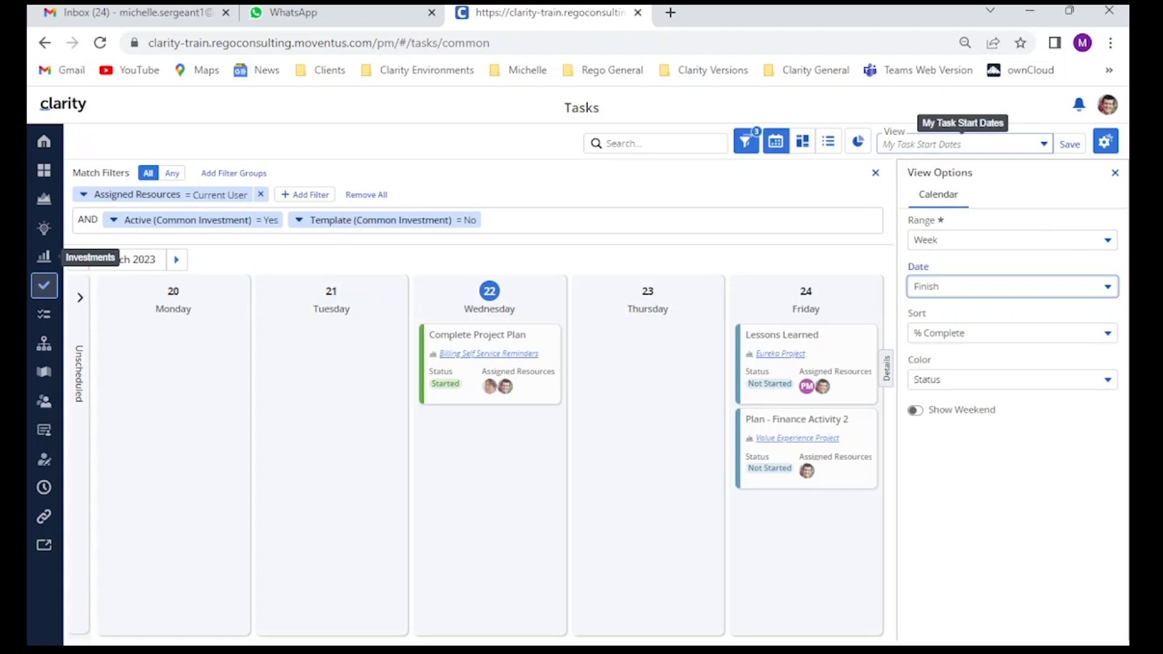
Step: Save the finish-date calendar configuration as a separate view named My Task Finish Dates
left_click(963, 144)
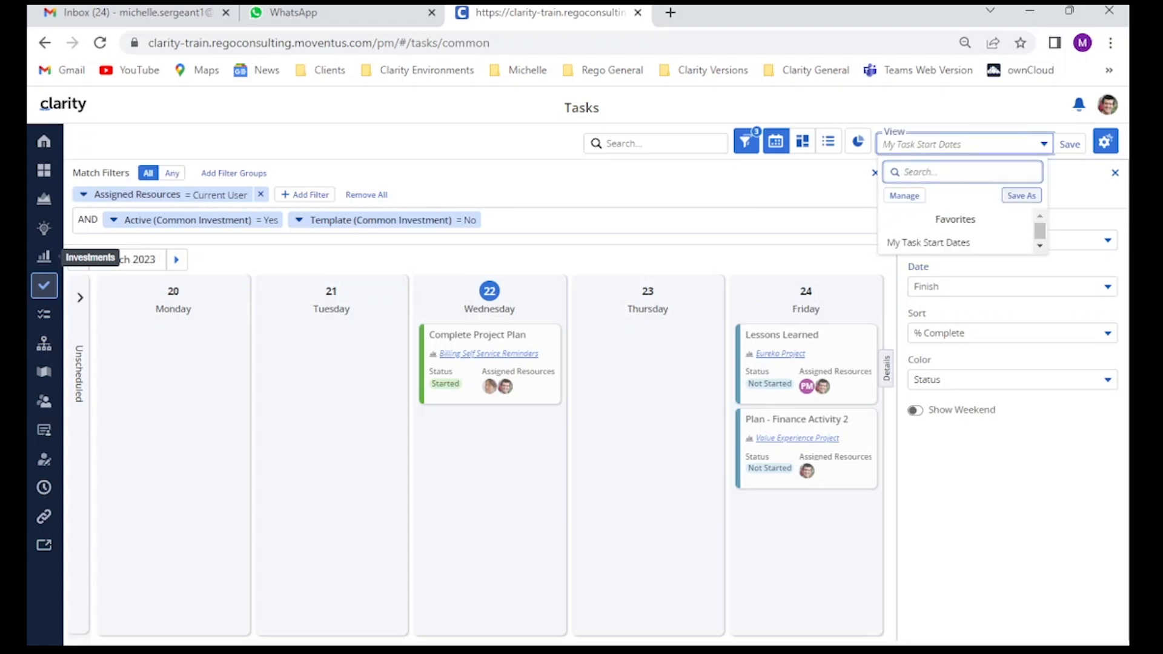
left_click(1022, 195)
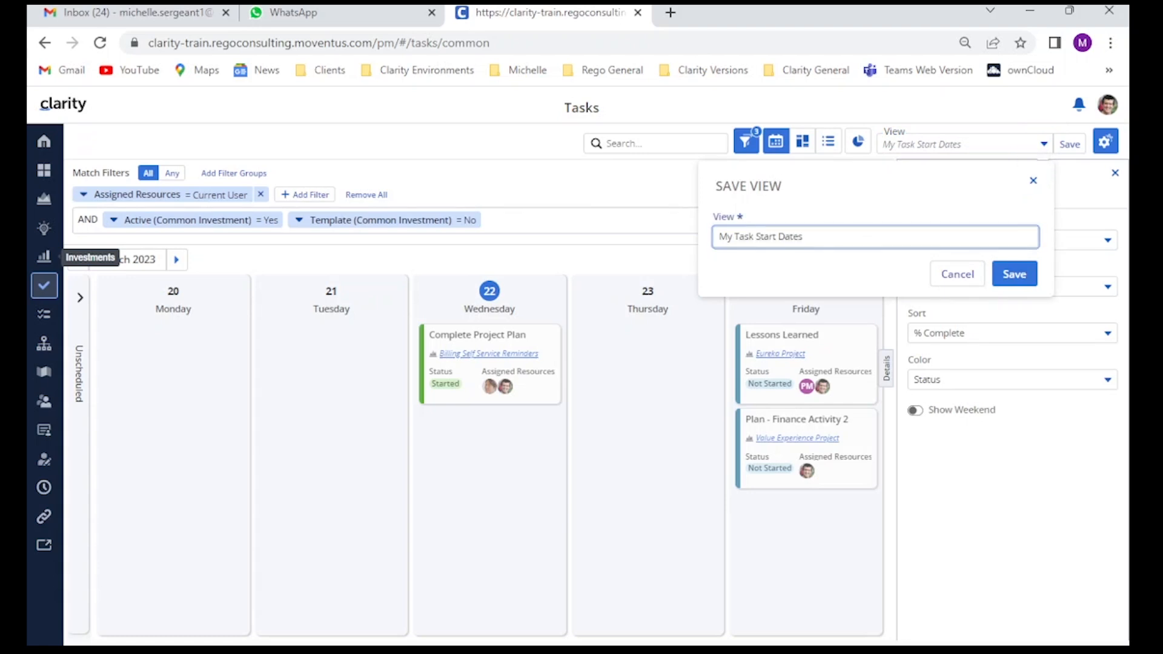
key("Delete")
key("Delete")
key("Delete")
key("Delete")
key("Delete")
type("Finish")
left_click(1014, 273)
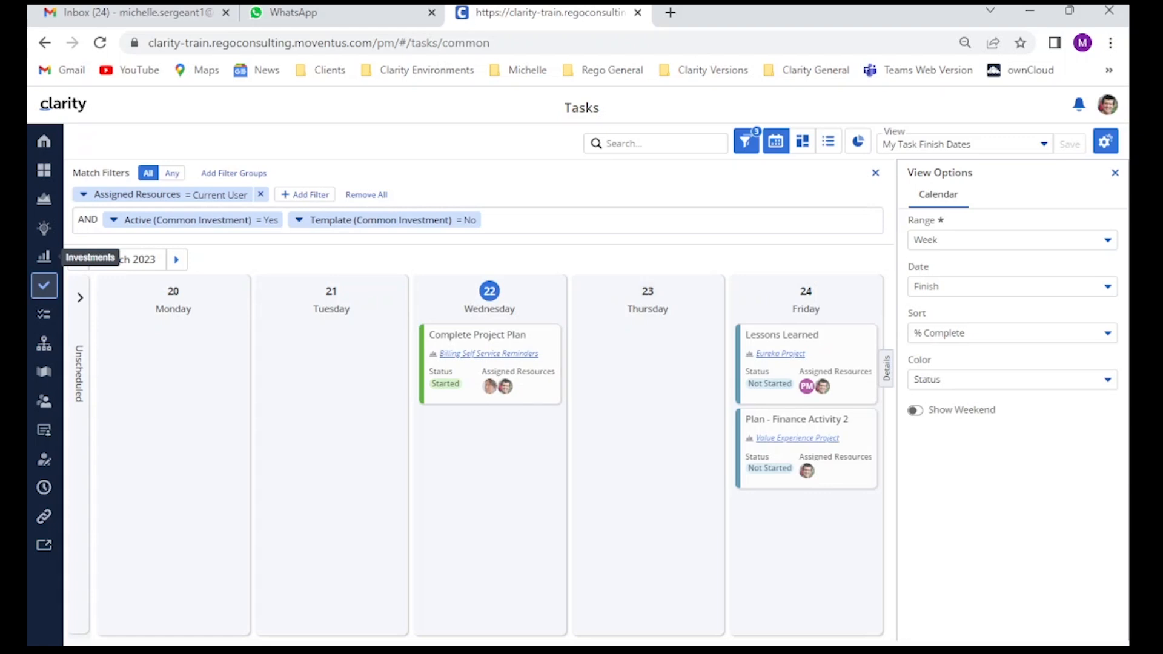
Step: Load the saved My Task Start Dates view and switch back to My Task Finish Dates to compare them
left_click(962, 144)
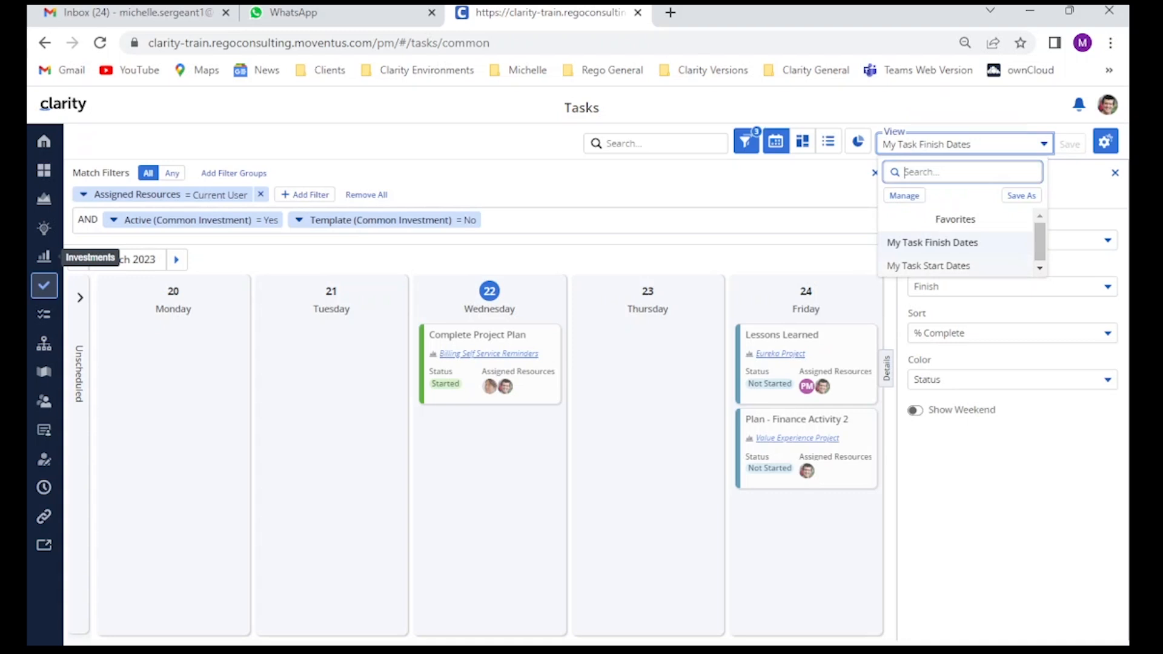
left_click(928, 266)
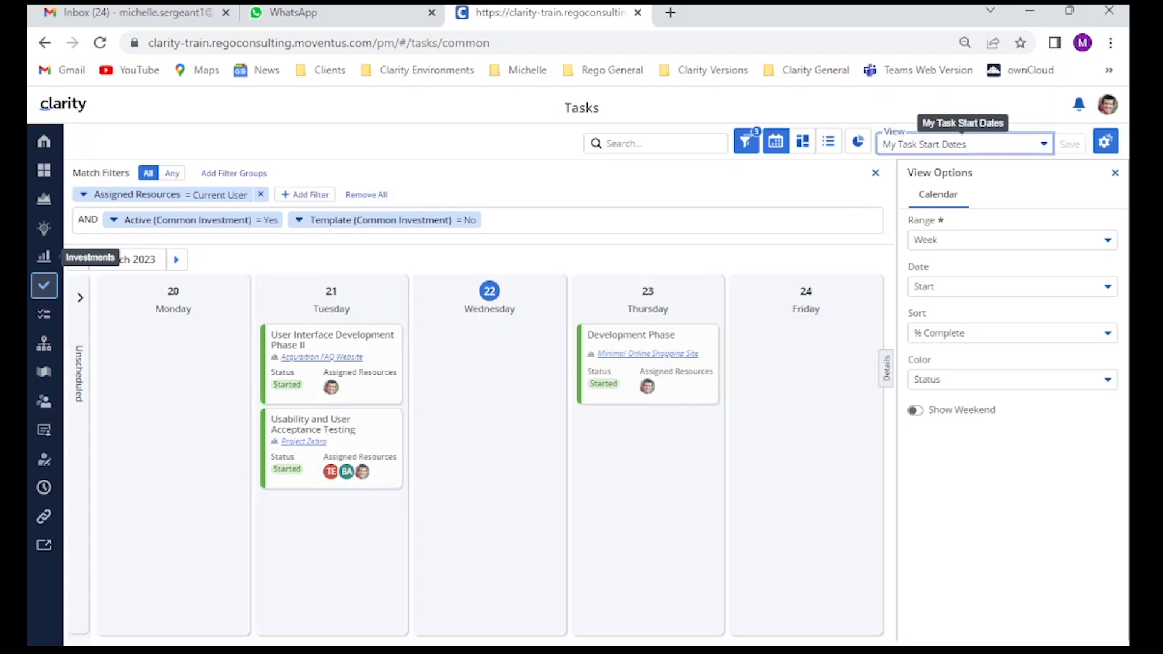
left_click(961, 145)
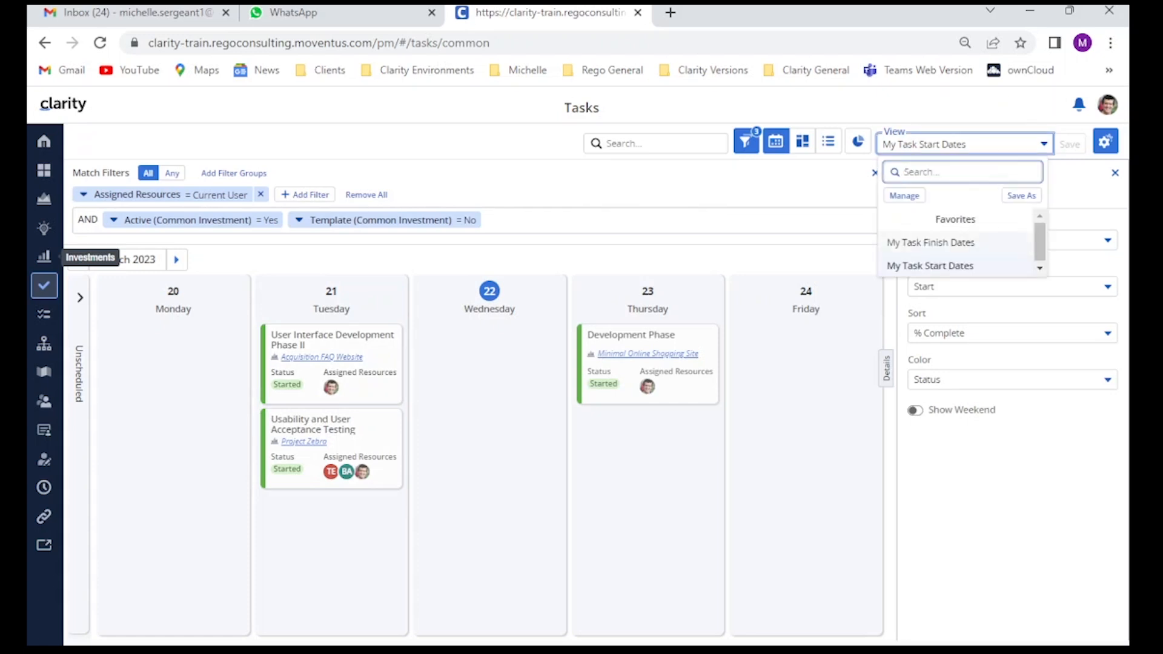
left_click(931, 243)
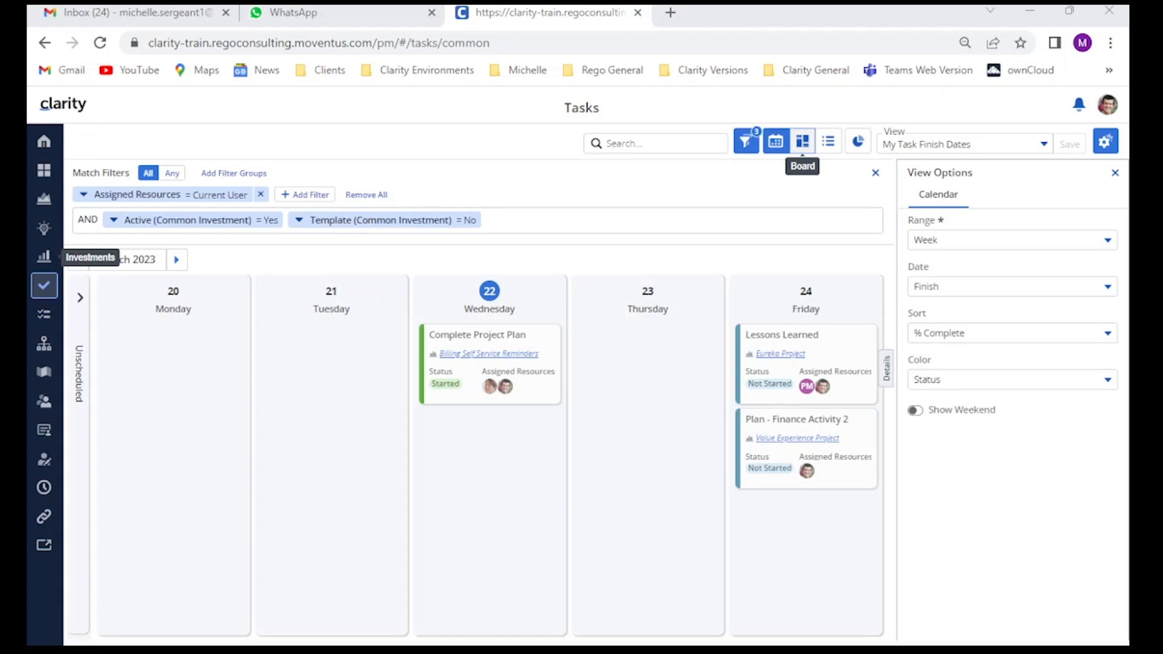
Step: Switch the tasks page from the calendar to the board layout
left_click(802, 145)
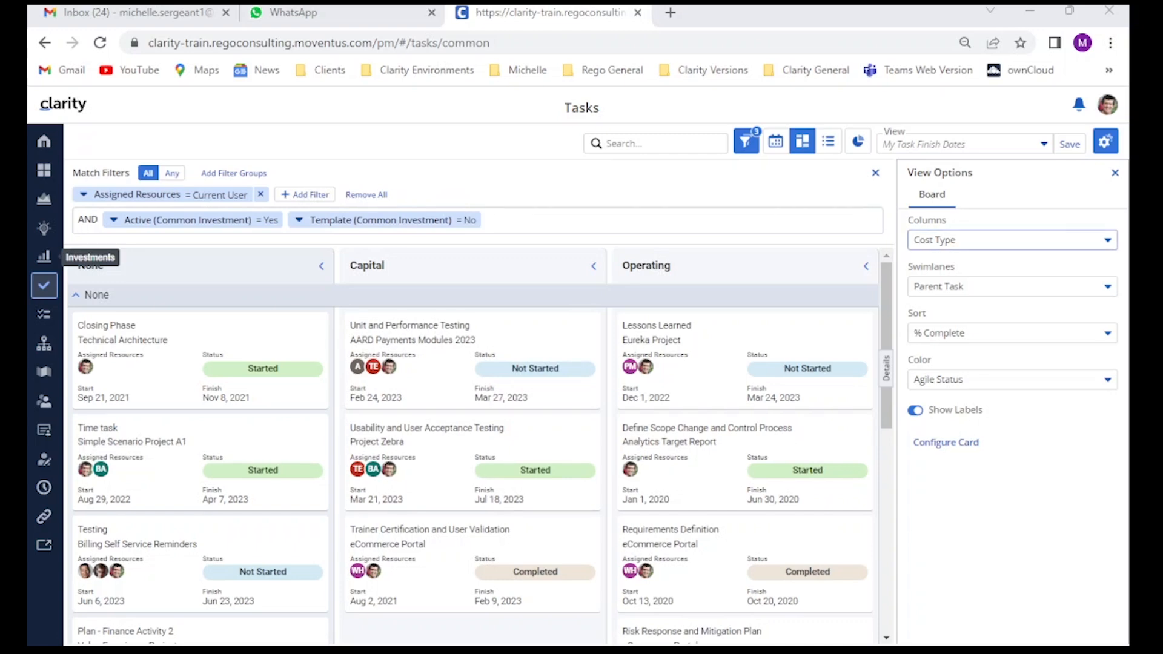
Step: Set the board's columns to Status
left_click(1011, 240)
scroll(1006, 407, "down", 2)
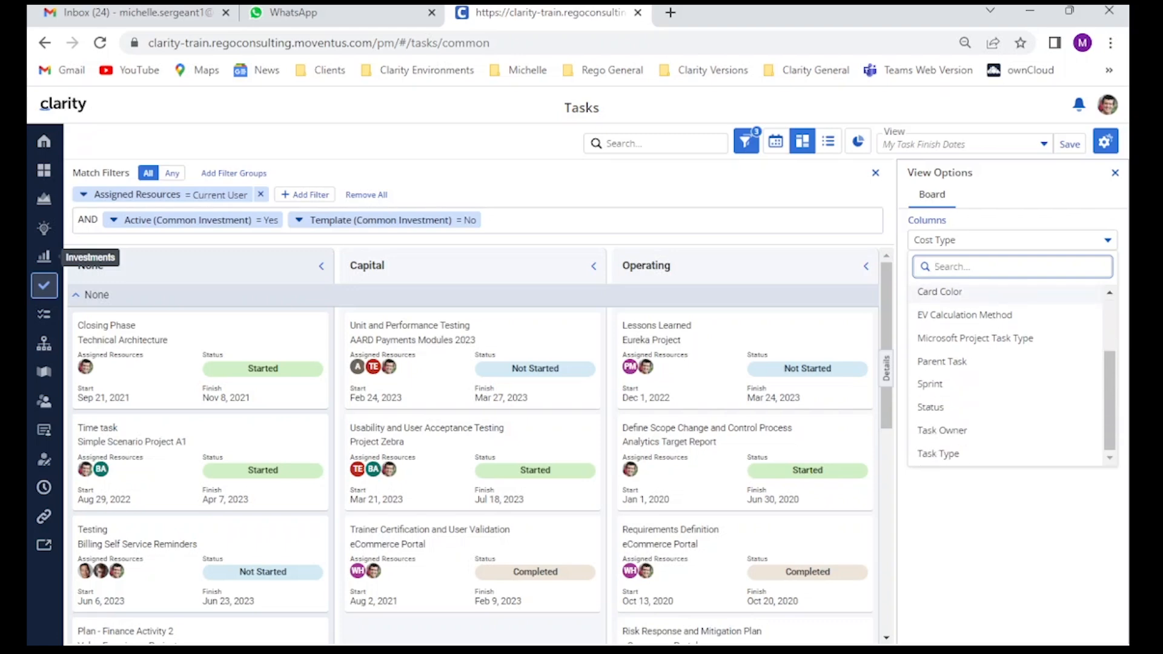
left_click(1006, 407)
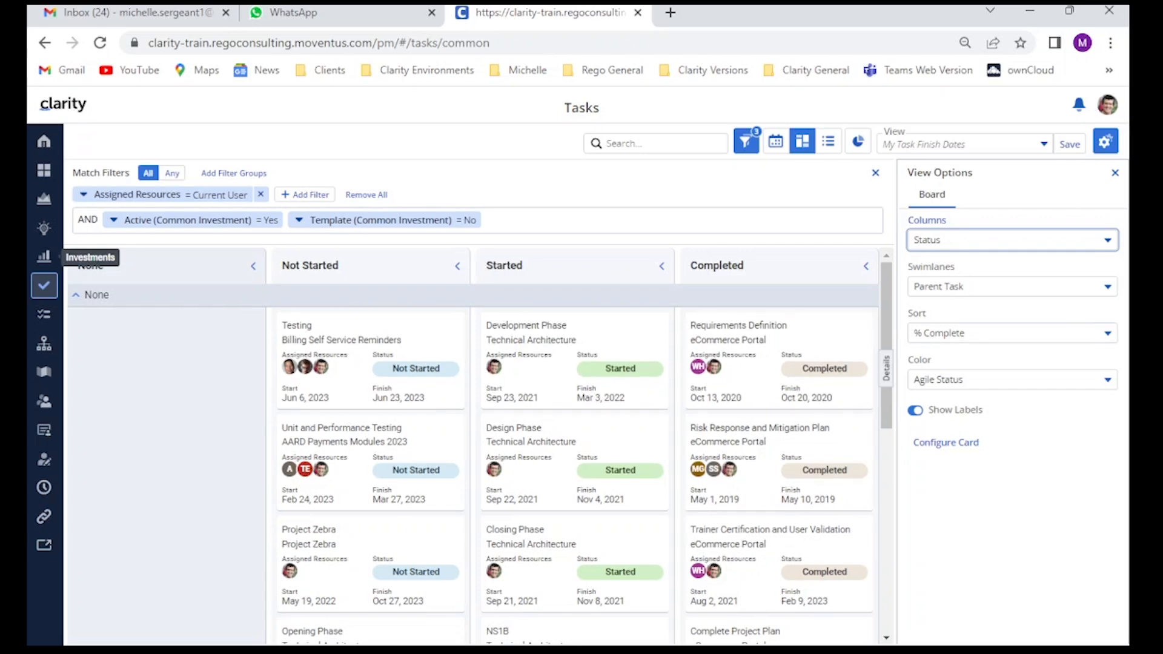
Step: Set the board's swimlanes to Task Owner
left_click(1107, 287)
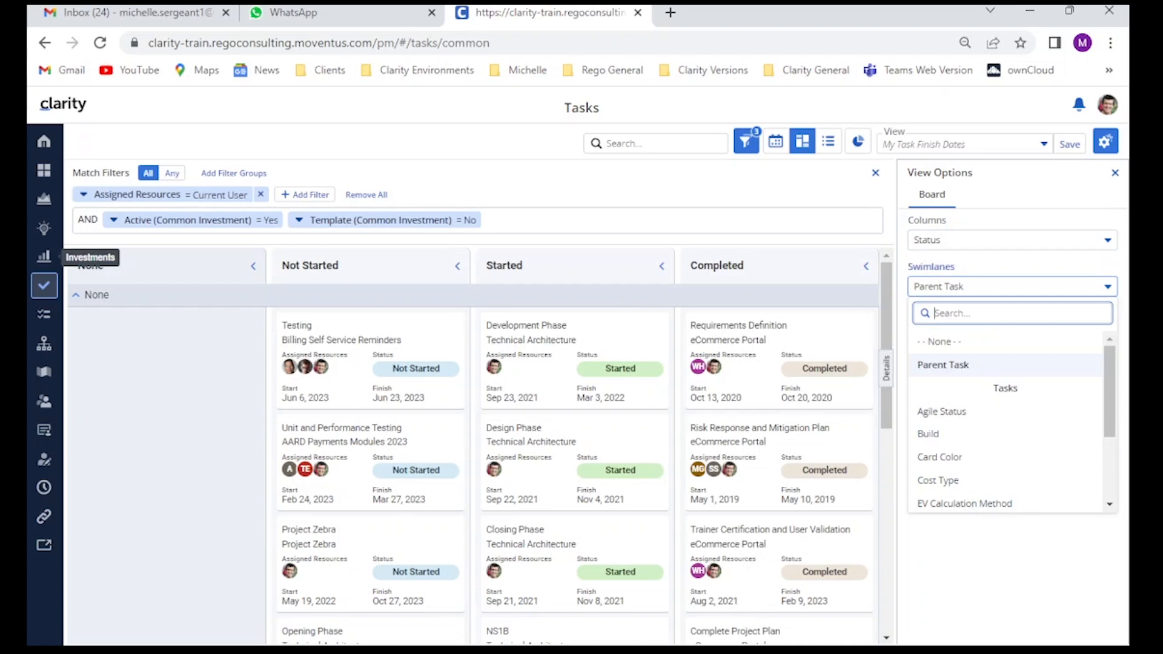
type("task")
key("Down")
key("Down")
key("Return")
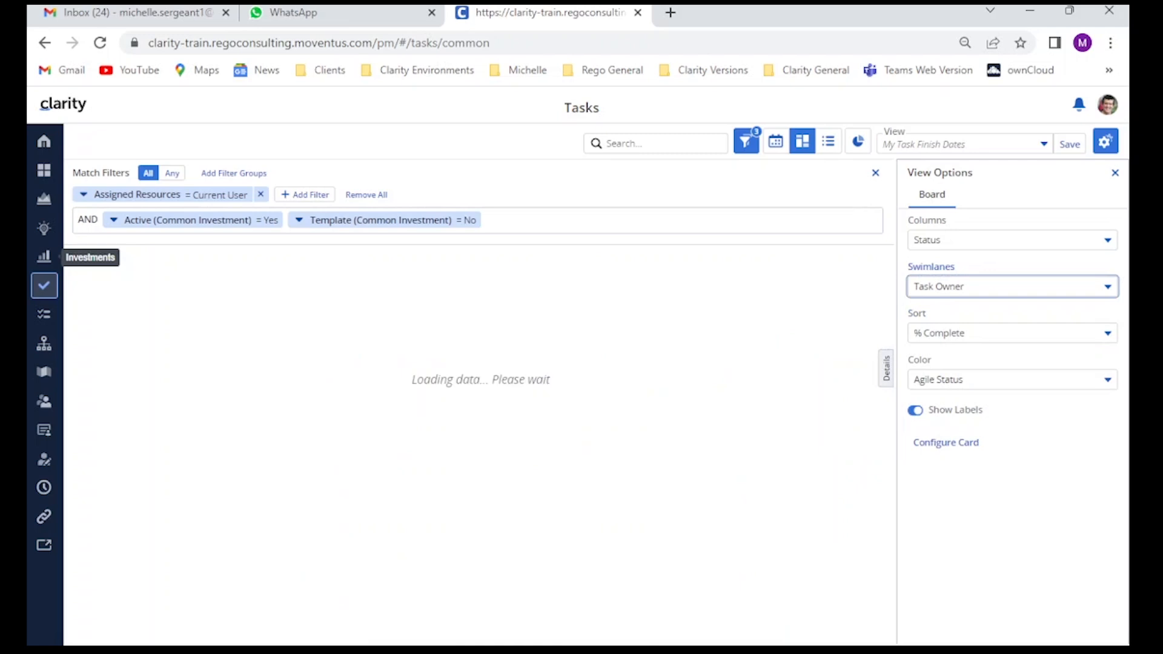
key("Tab")
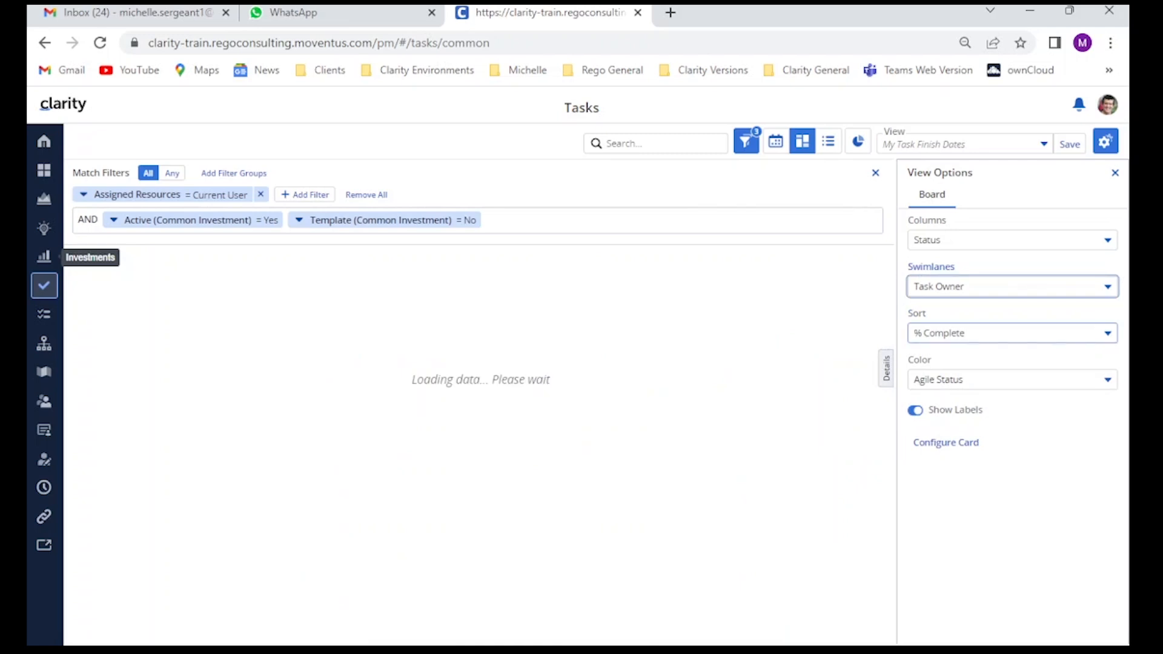
Step: Sort the board's cards by Finish and color them by Sprint
left_click(1012, 333)
type("finish")
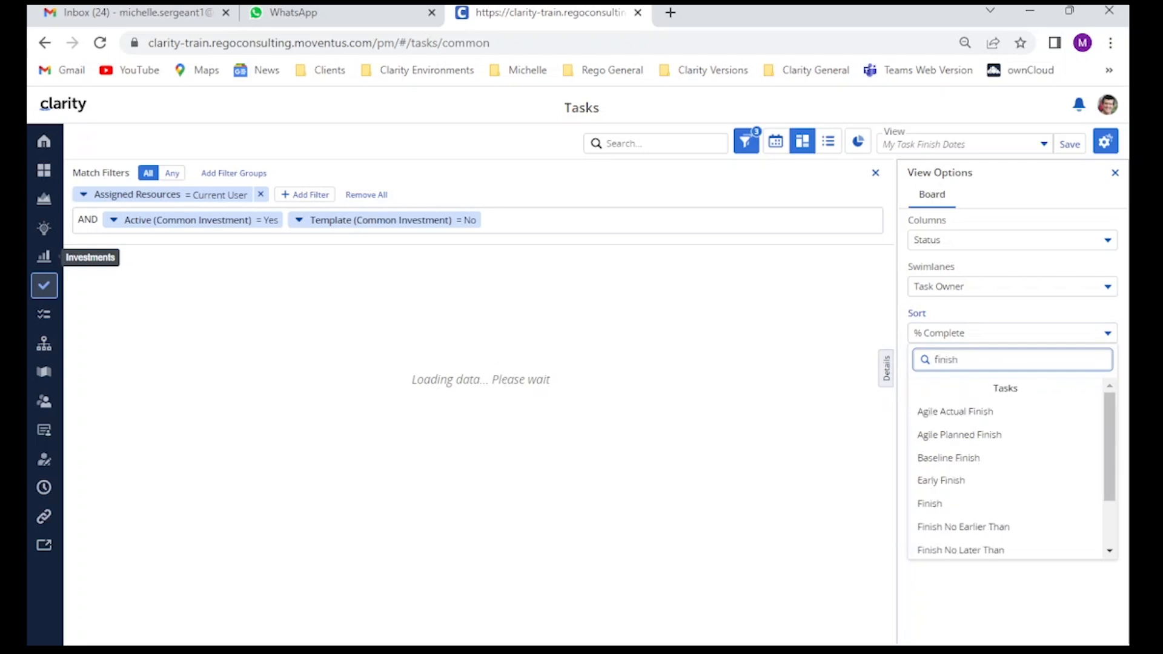
left_click(1006, 503)
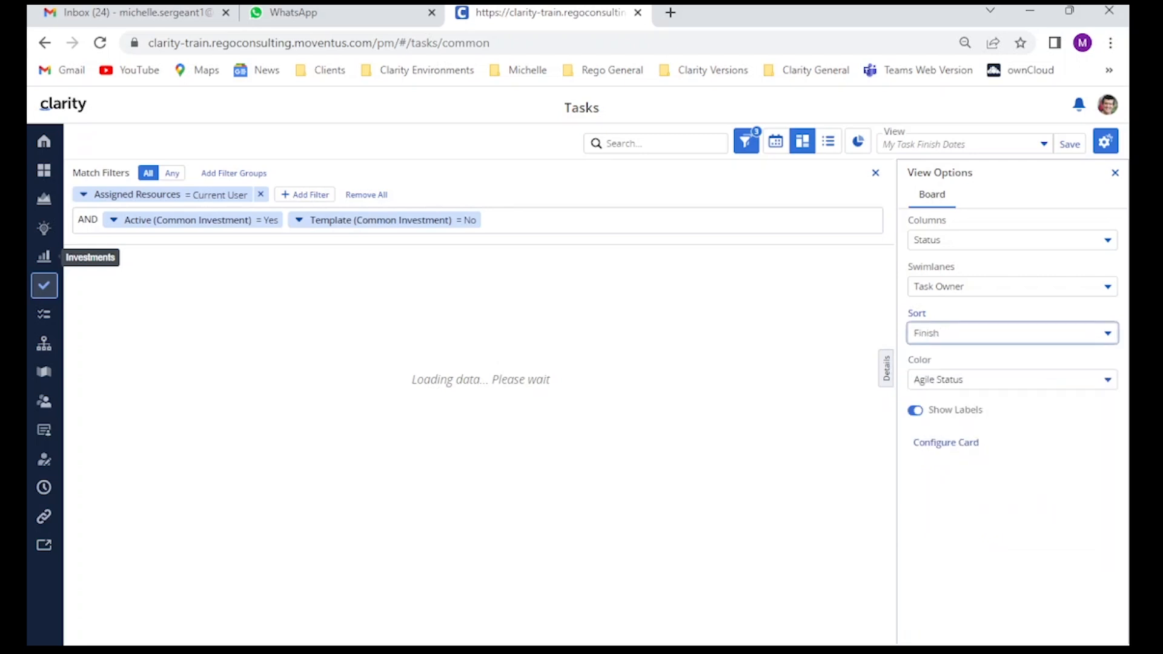
left_click(1005, 380)
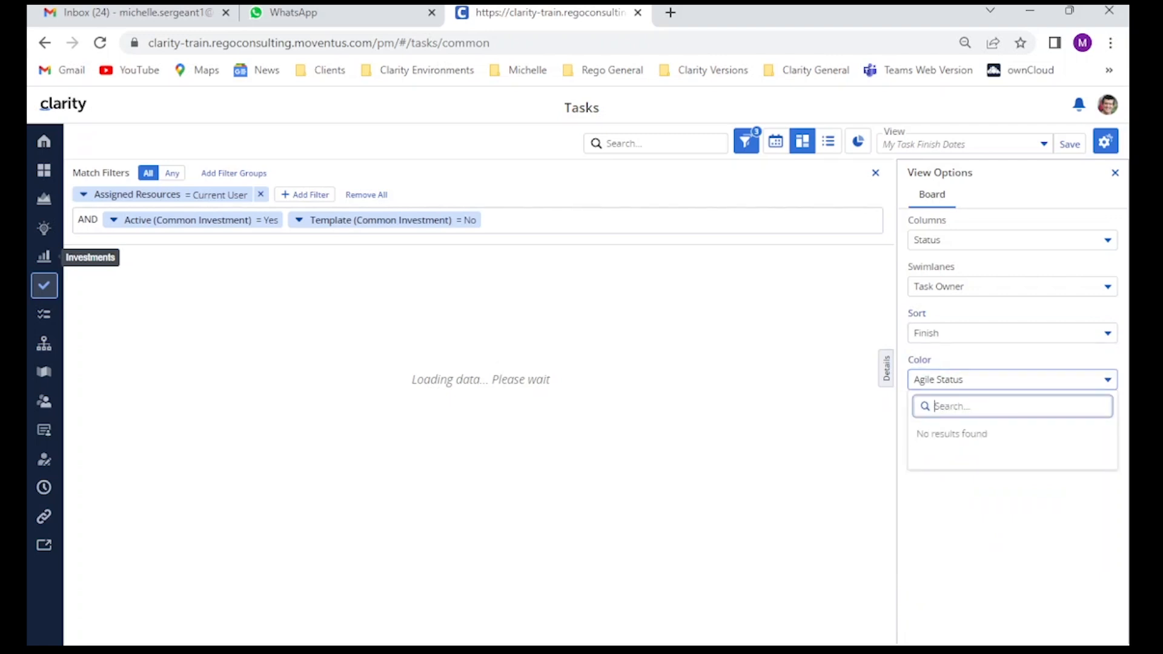
left_click(945, 504)
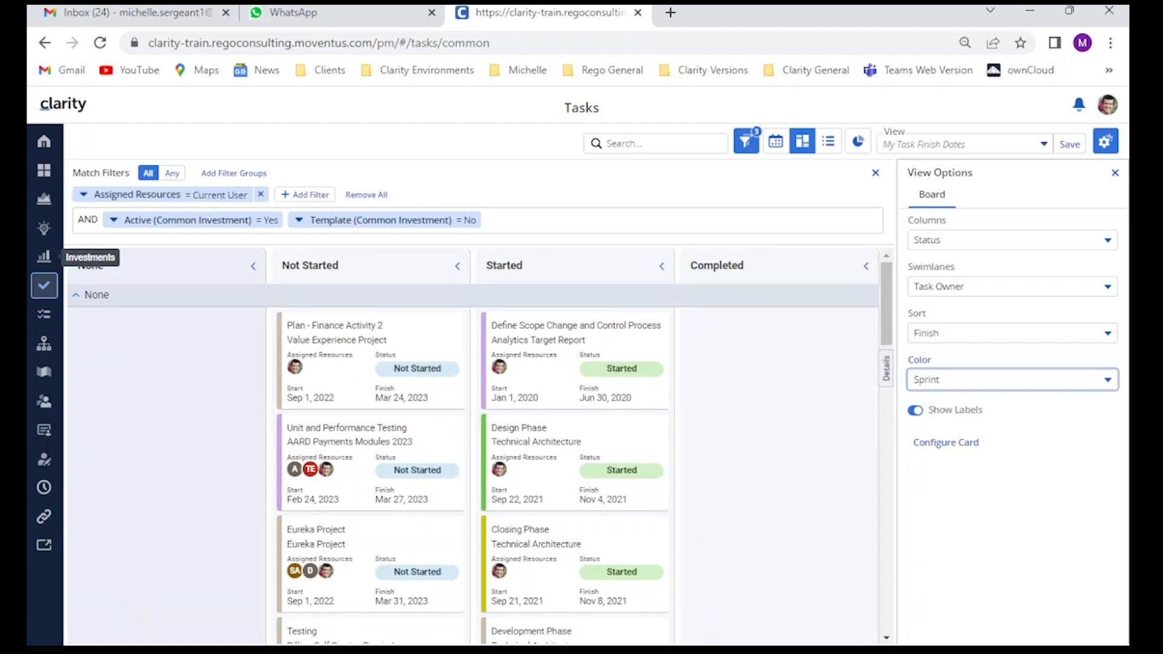
Step: Collapse the None swimlane and the first three task-owner swimlanes on the board
left_click(76, 294)
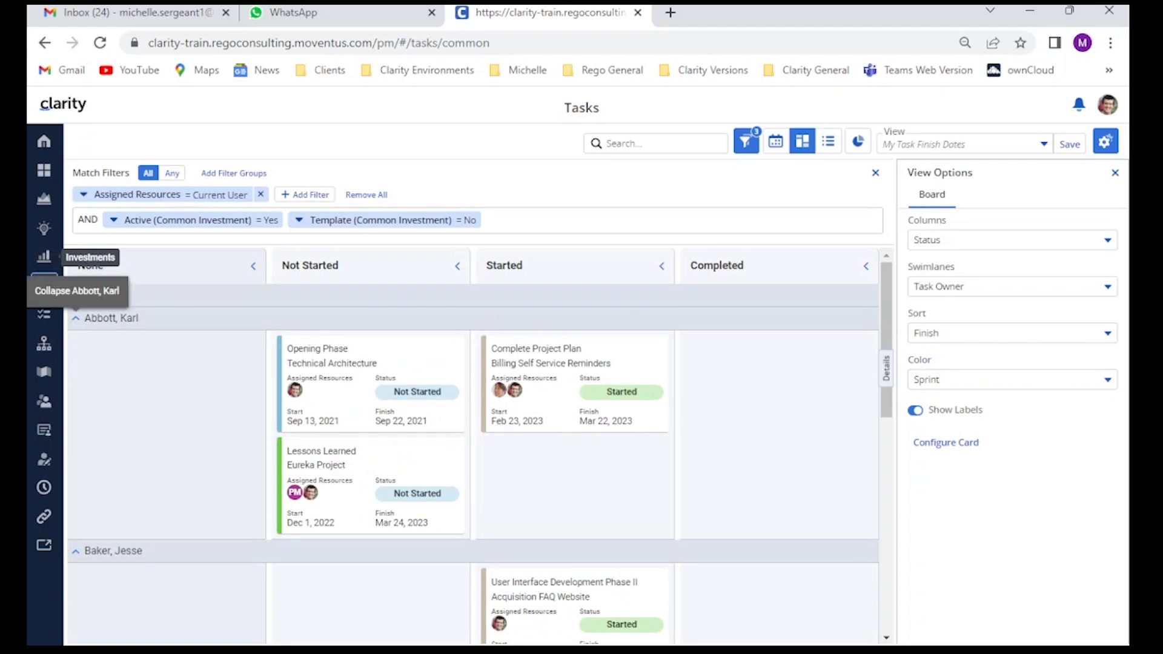
left_click(76, 318)
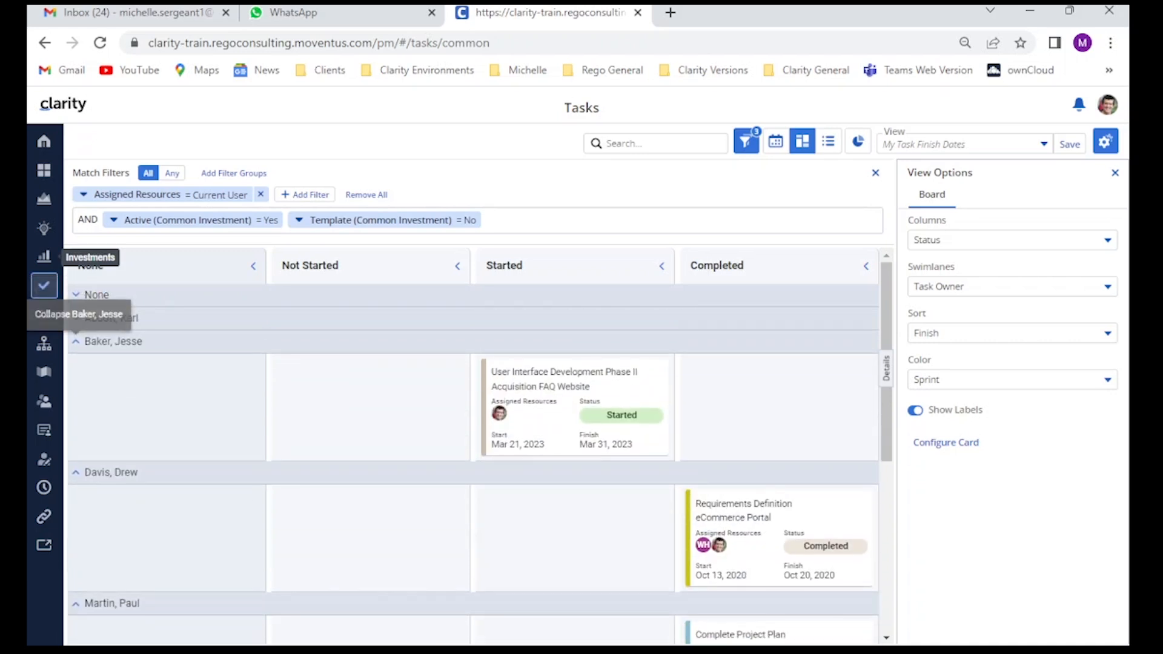
left_click(76, 341)
left_click(75, 364)
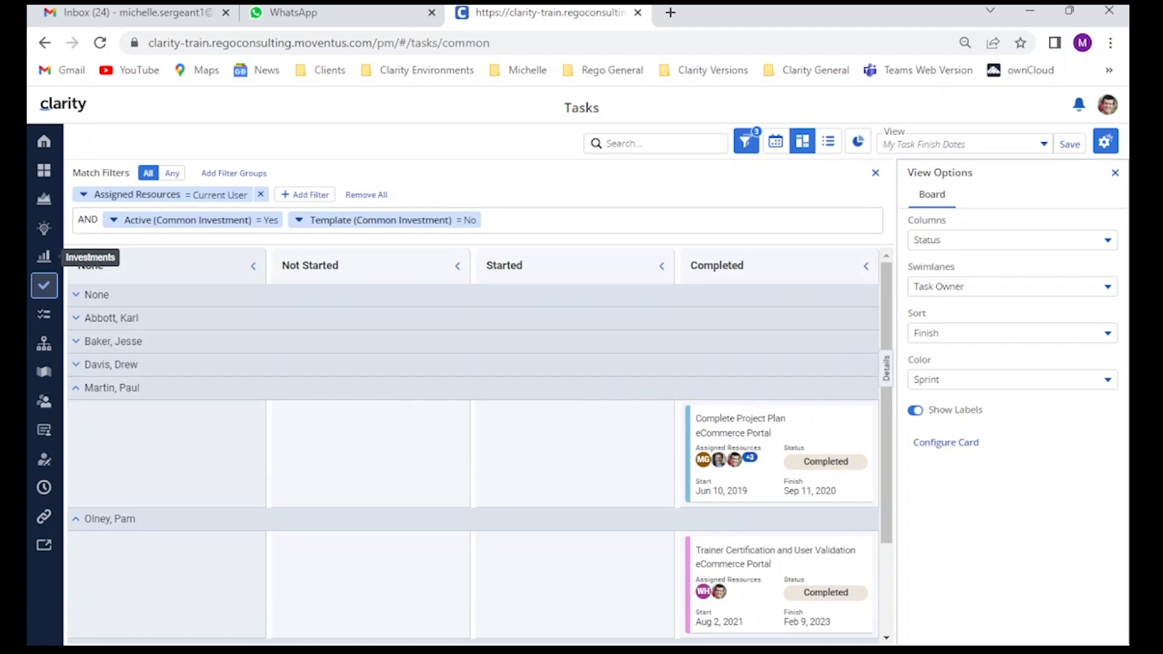
Step: Expand the first task owner's swimlane and move its Opening Phase card from Not Started to Started
left_click(75, 318)
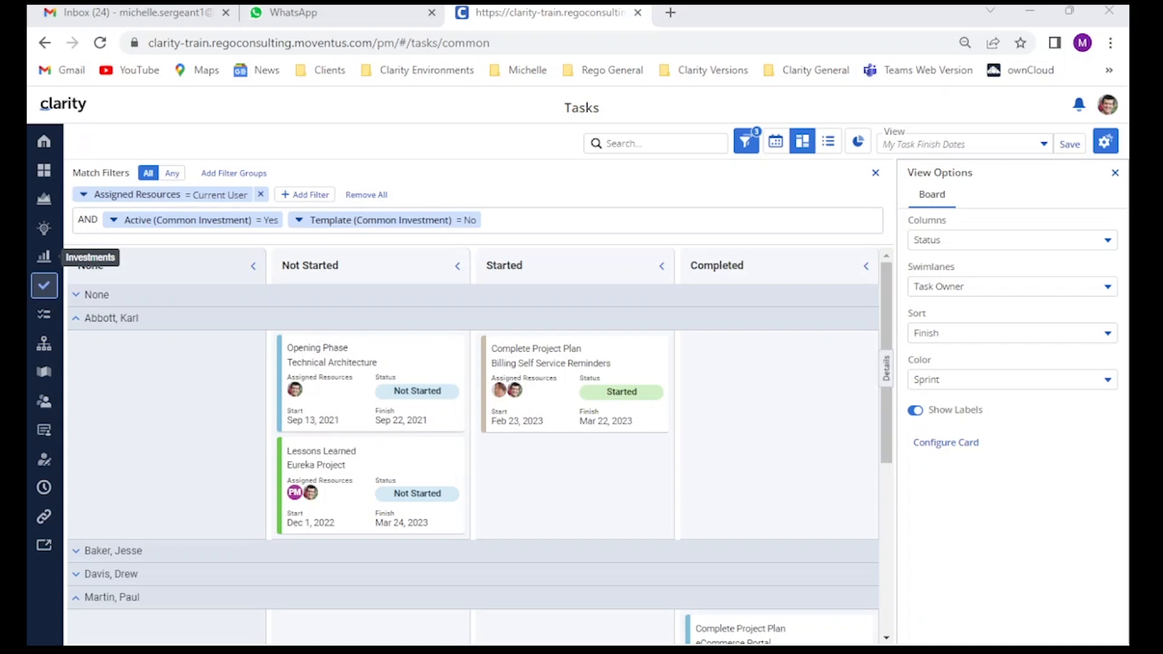
left_click_drag(363, 376, 581, 488)
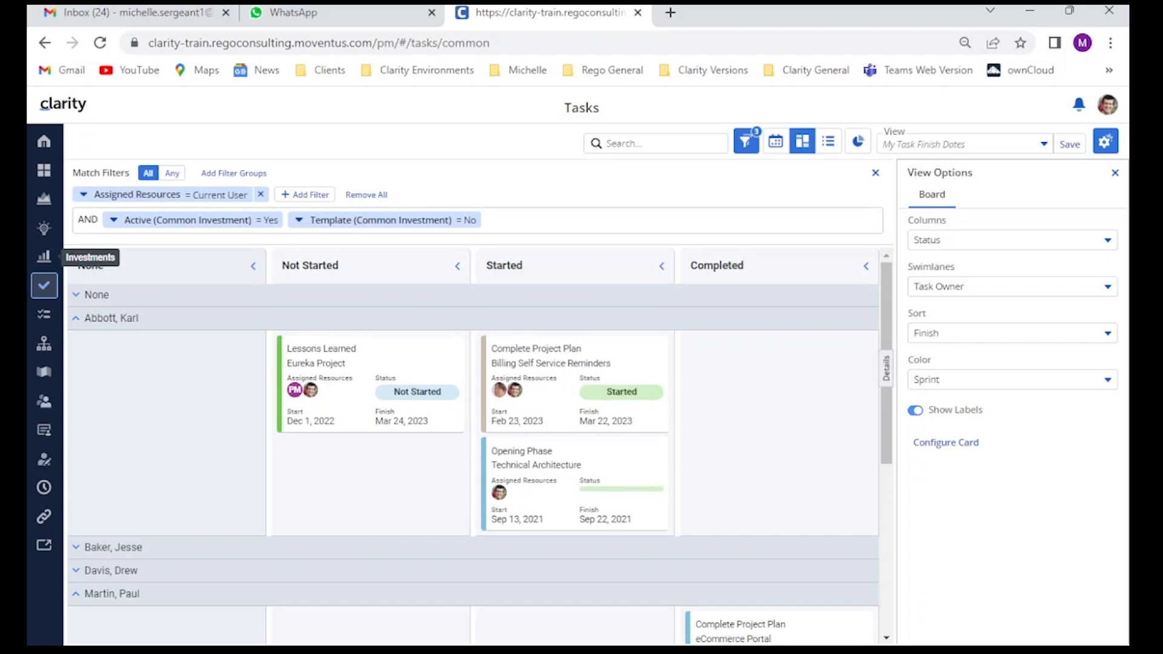
Step: Turn the card labels off and back on
left_click(915, 410)
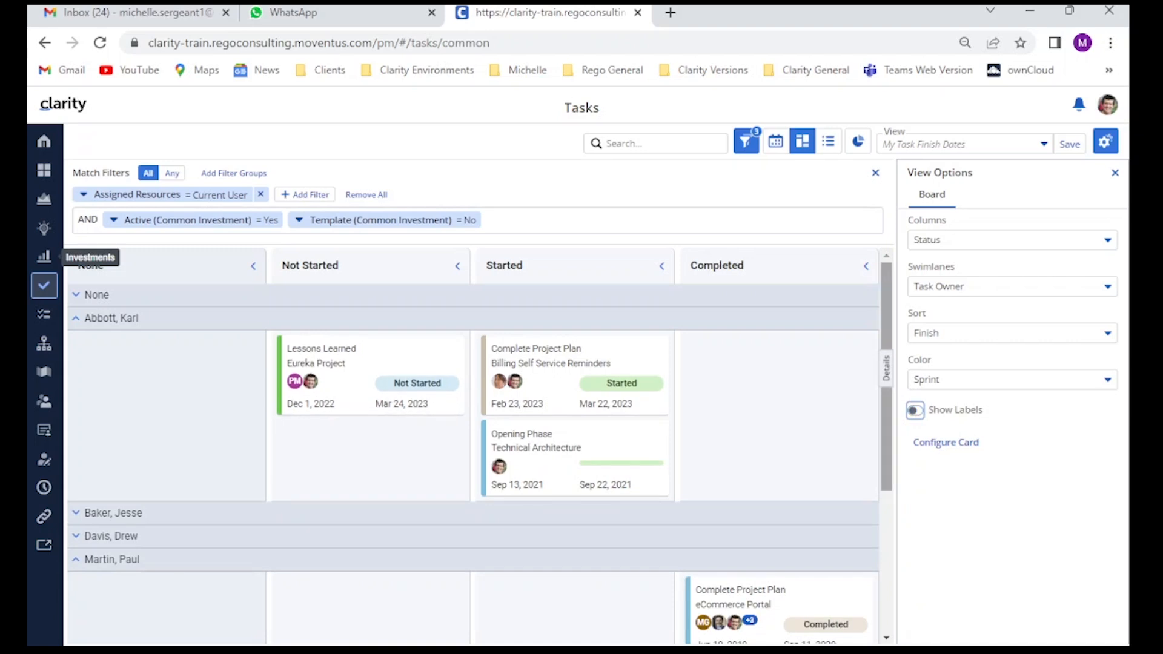
left_click(915, 411)
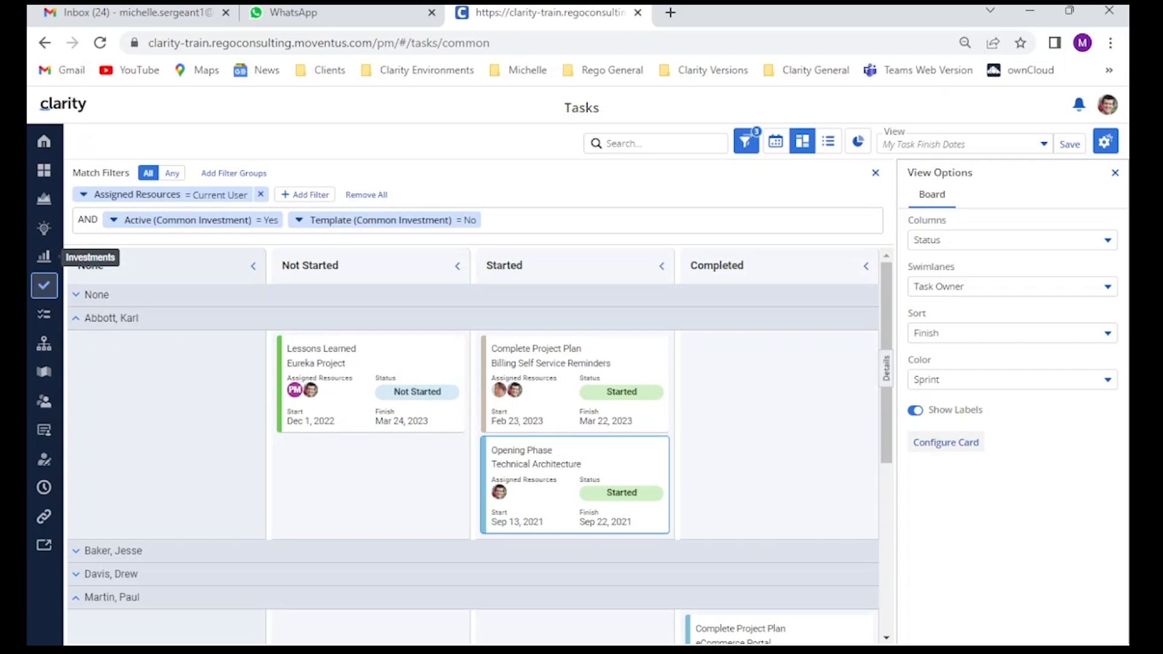
Step: Configure the board cards with % Complete as an added field and Actuals as a metric, and apply the layout
left_click(945, 442)
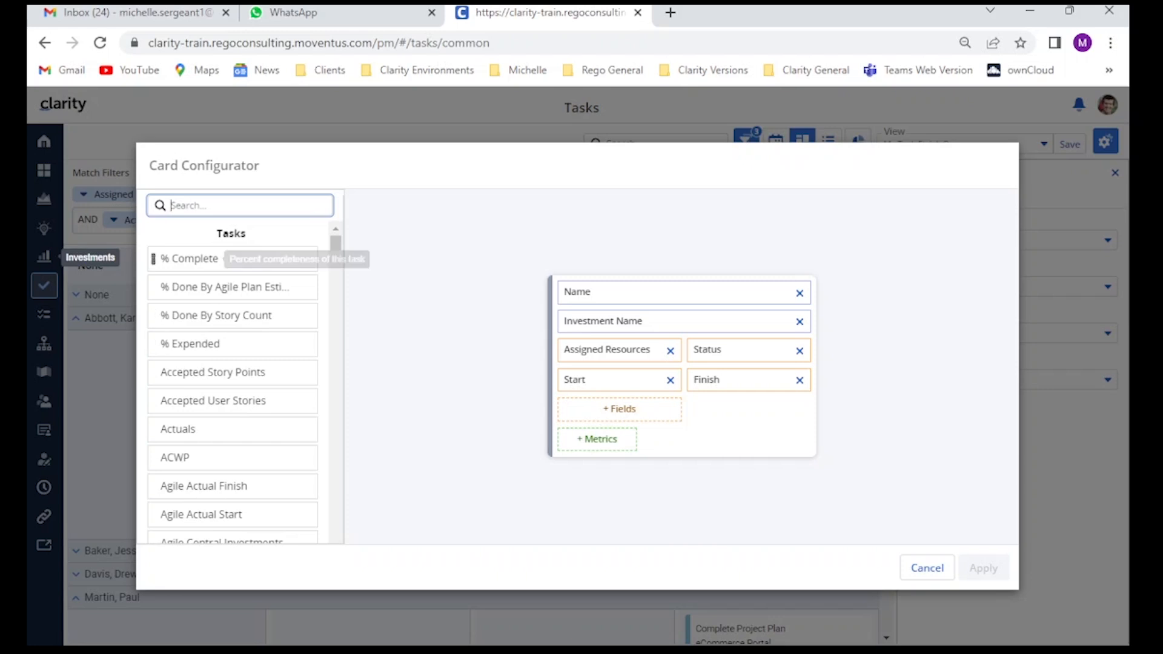
left_click_drag(189, 259, 617, 409)
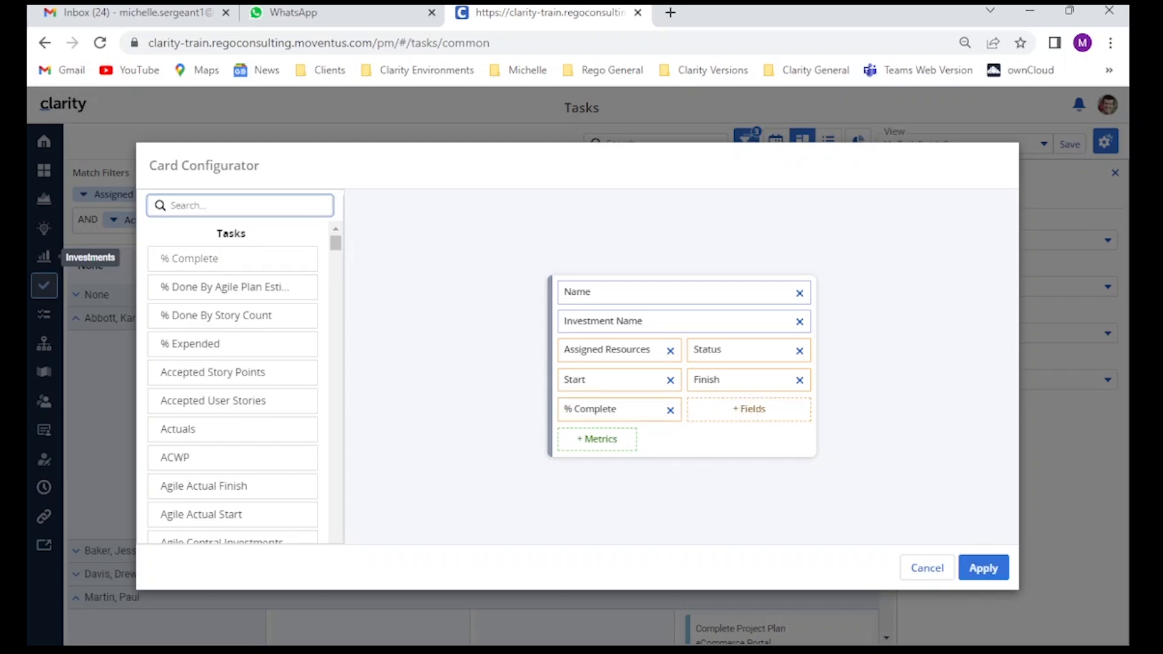
scroll(232, 382, "down", 6)
scroll(153, 449, "down", 8)
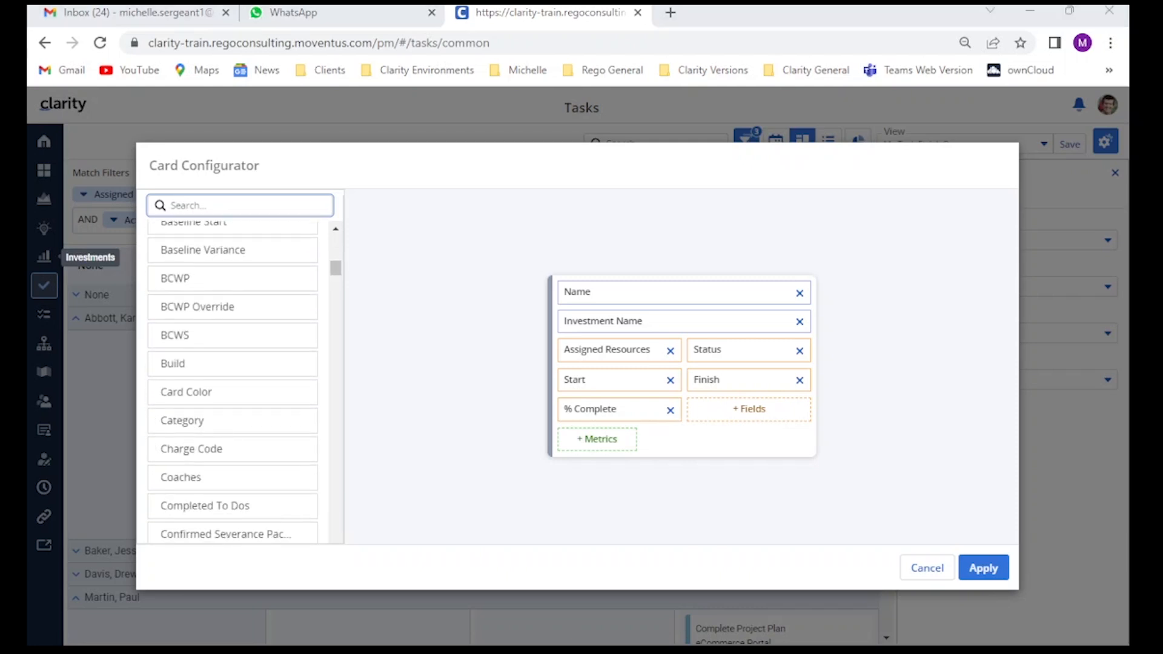
scroll(233, 388, "up", 15)
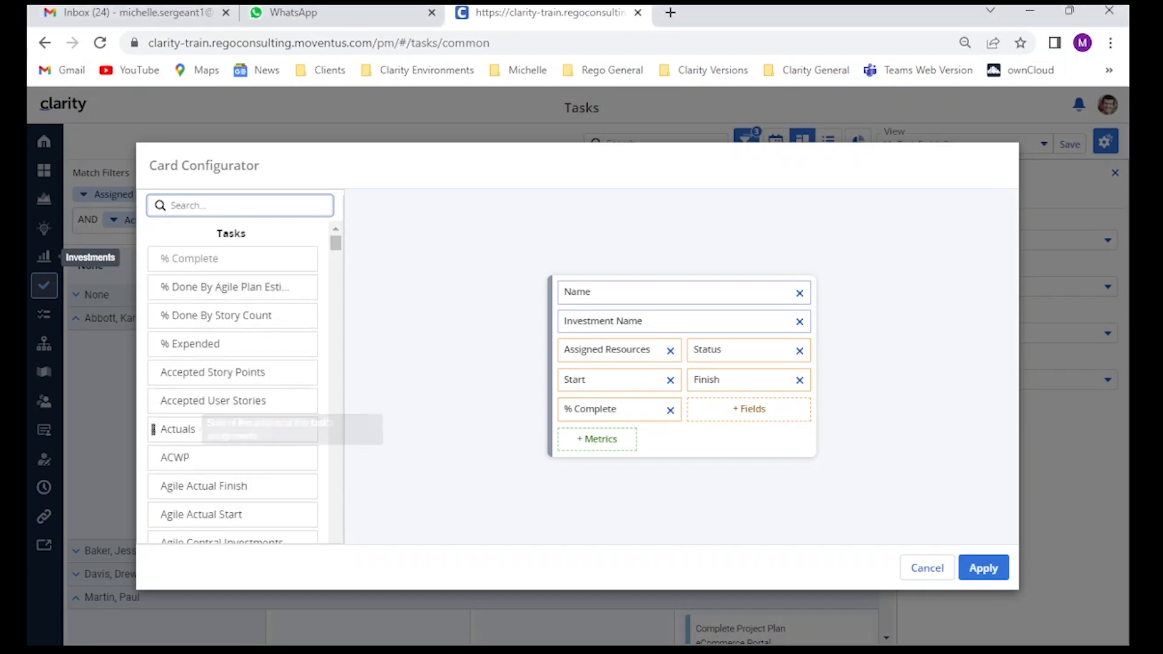
left_click_drag(178, 429, 597, 439)
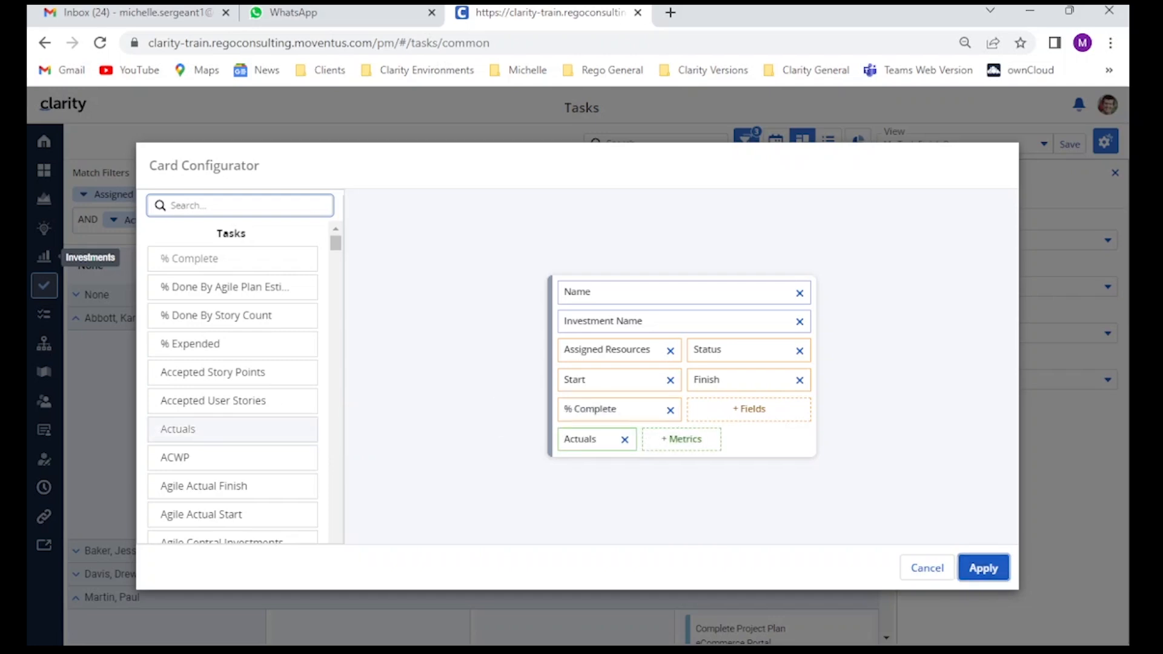
left_click(983, 568)
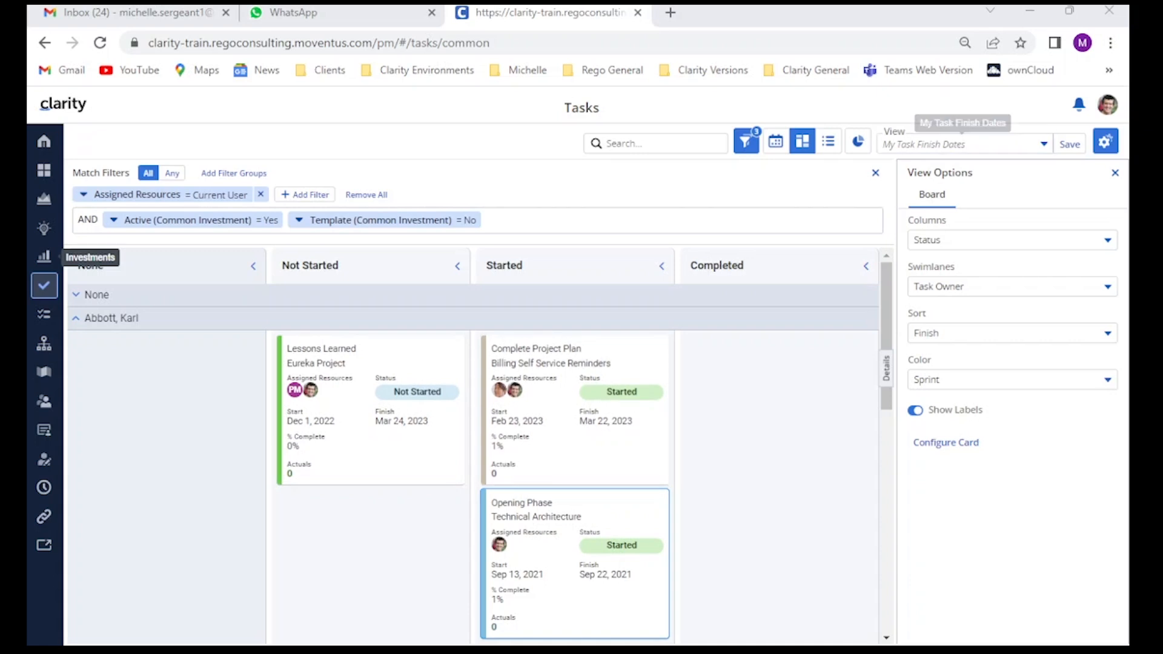
Step: Close the board's view options and switch the tasks page to the grid layout
left_click(1115, 173)
left_click(828, 143)
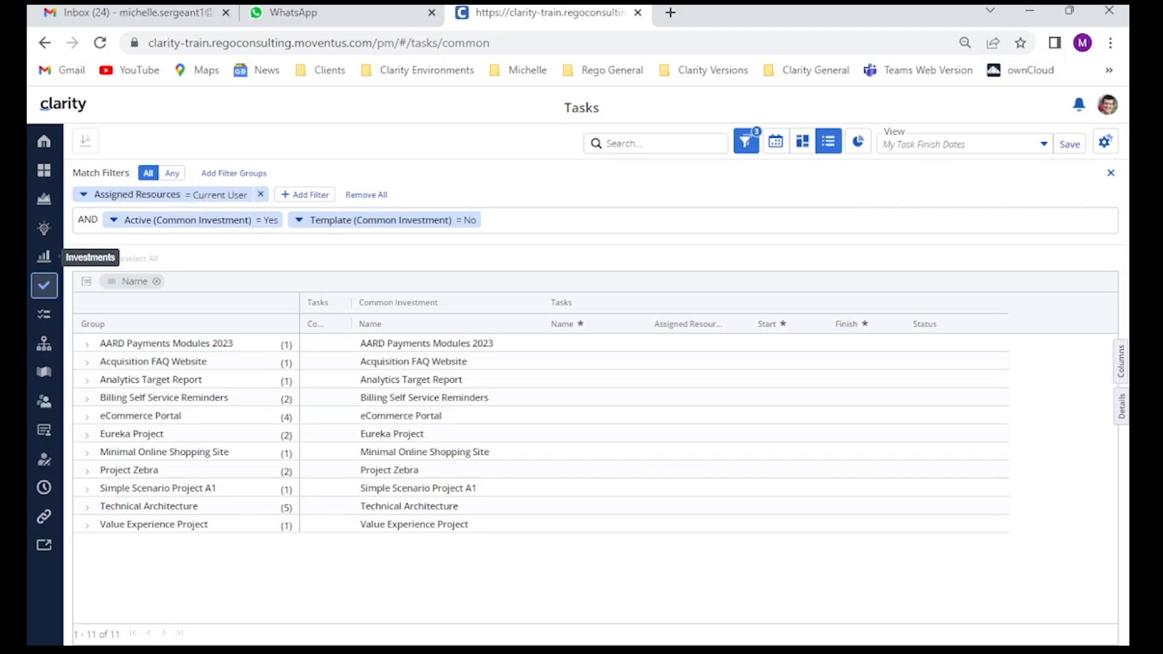
Step: Group the task grid by Status instead of Name and expand the Not Started group
left_click(156, 282)
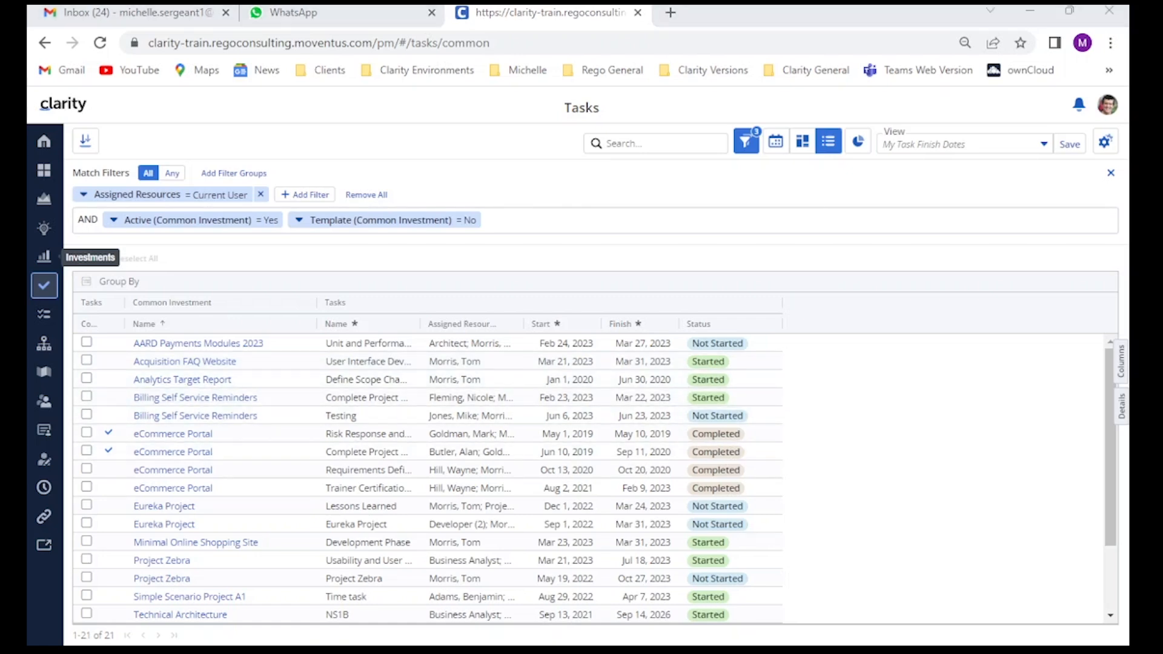
left_click_drag(698, 324, 143, 283)
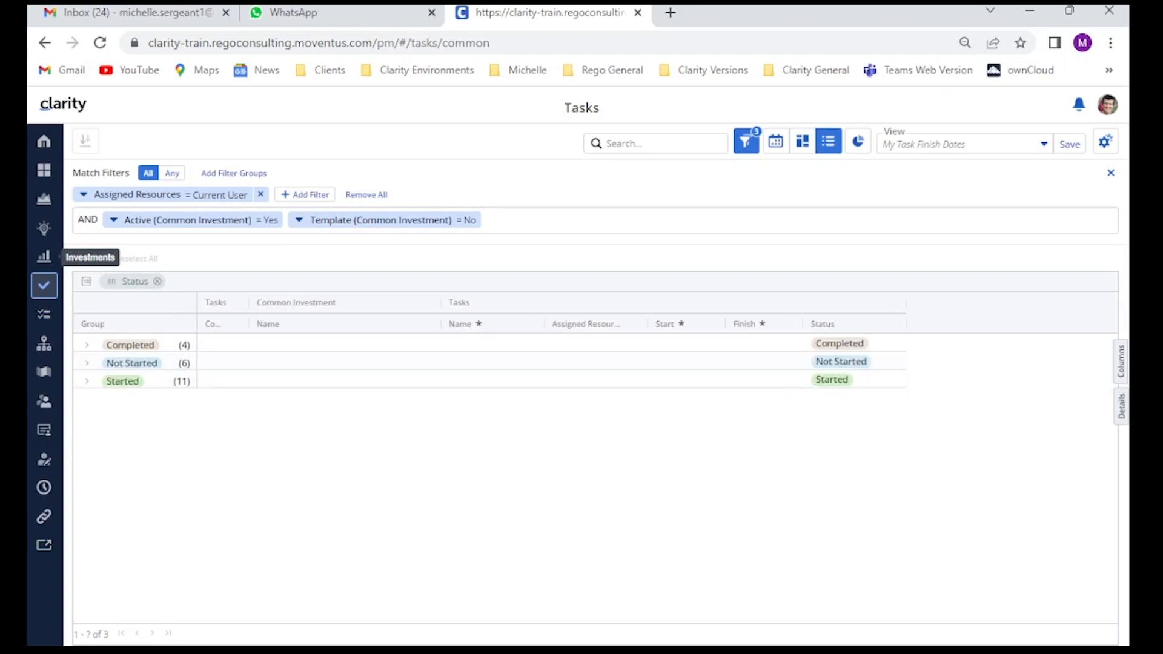
left_click(195, 364)
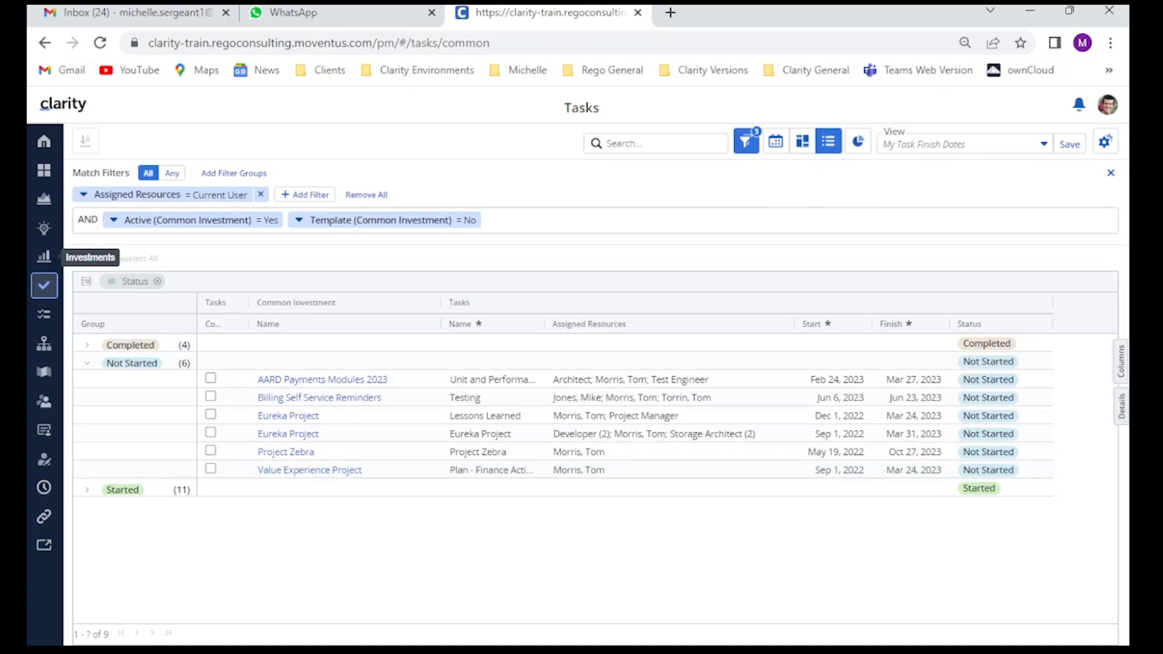
Step: Add the Common Investment Category column to the task grid and expand the Not Started group again
left_click(1121, 362)
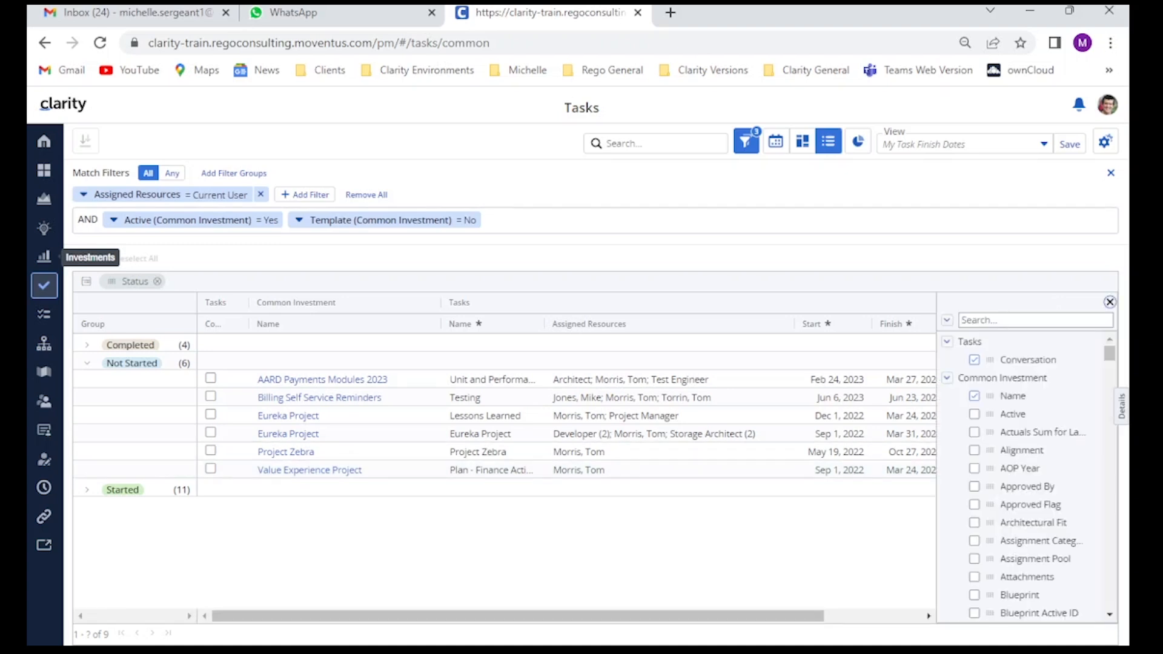
scroll(1026, 478, "down", 2)
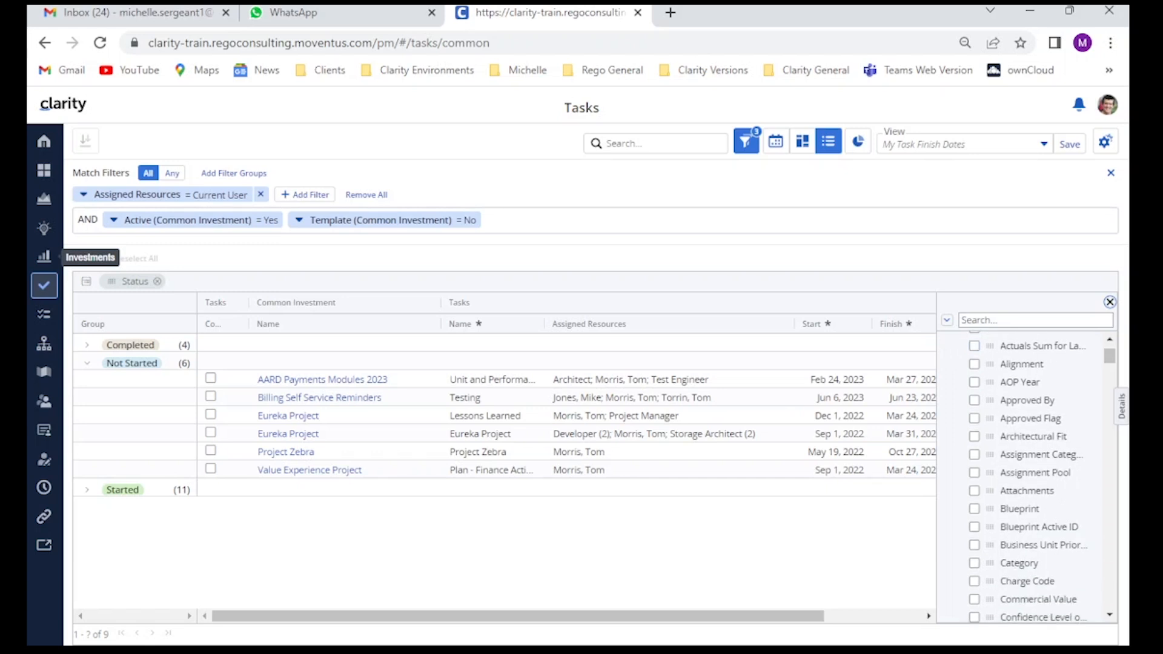
left_click(973, 562)
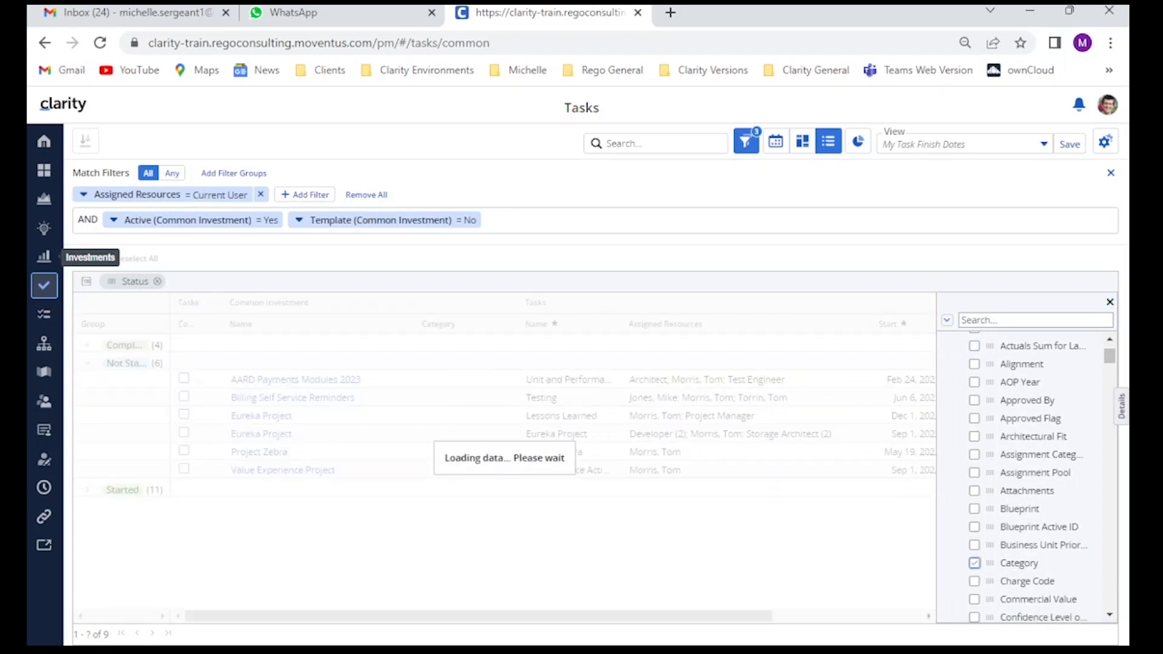
left_click(1110, 302)
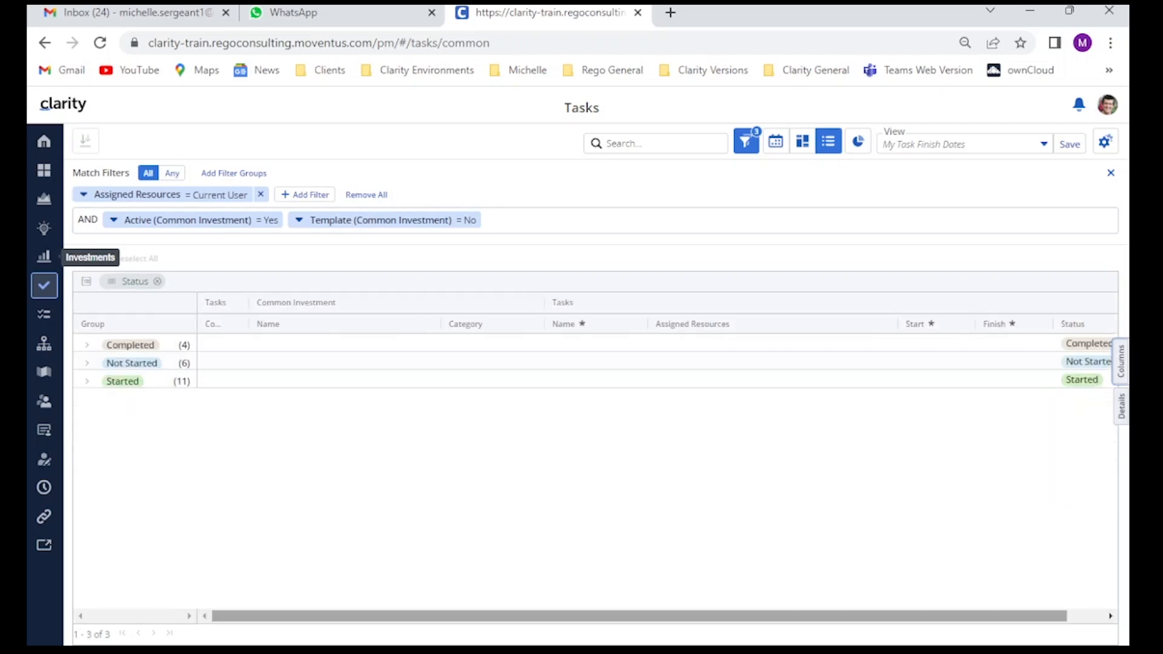
left_click(195, 366)
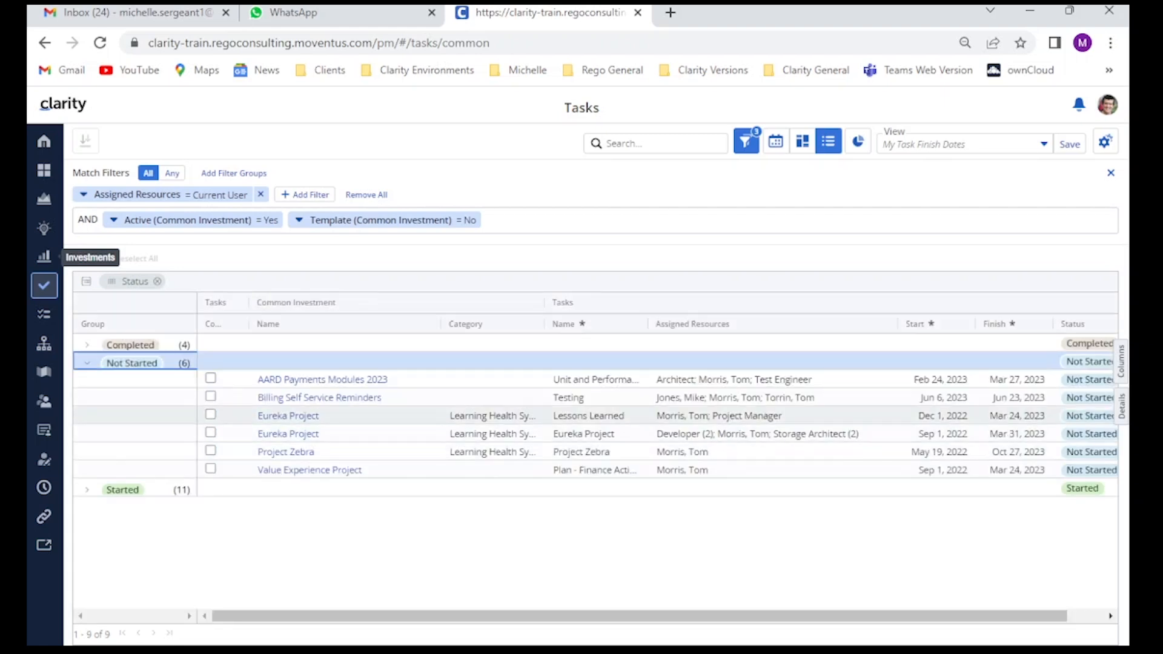
Step: Open the details of the Not Started task named Eureka Project and view its assignments
left_click(345, 434)
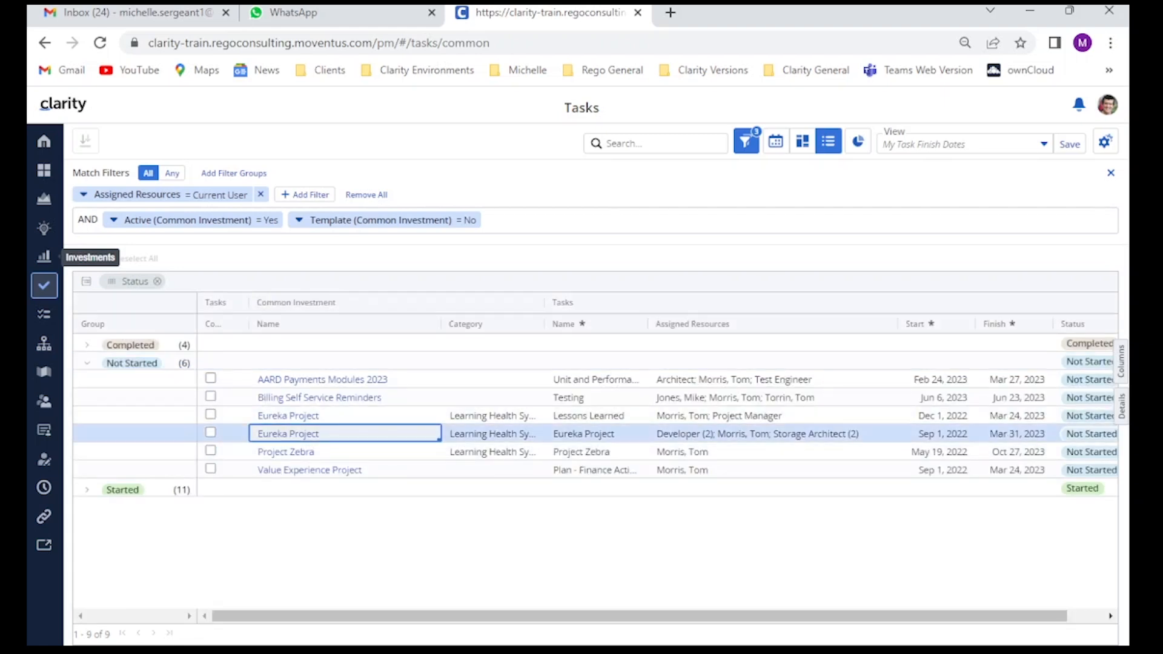
left_click(1122, 406)
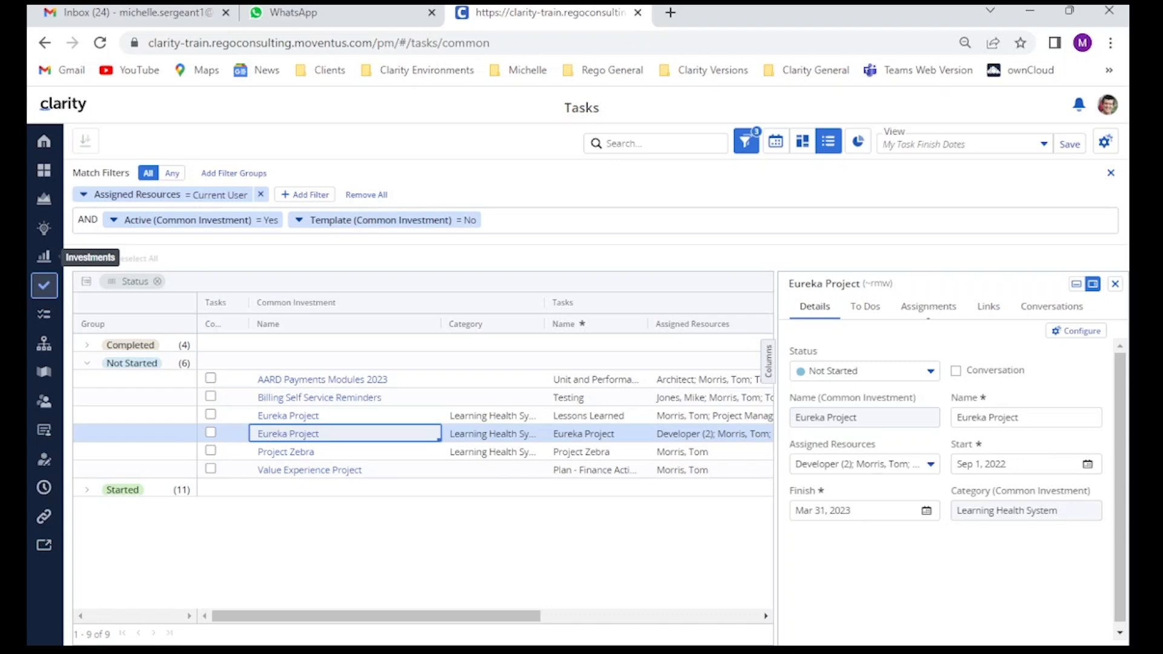
left_click(927, 306)
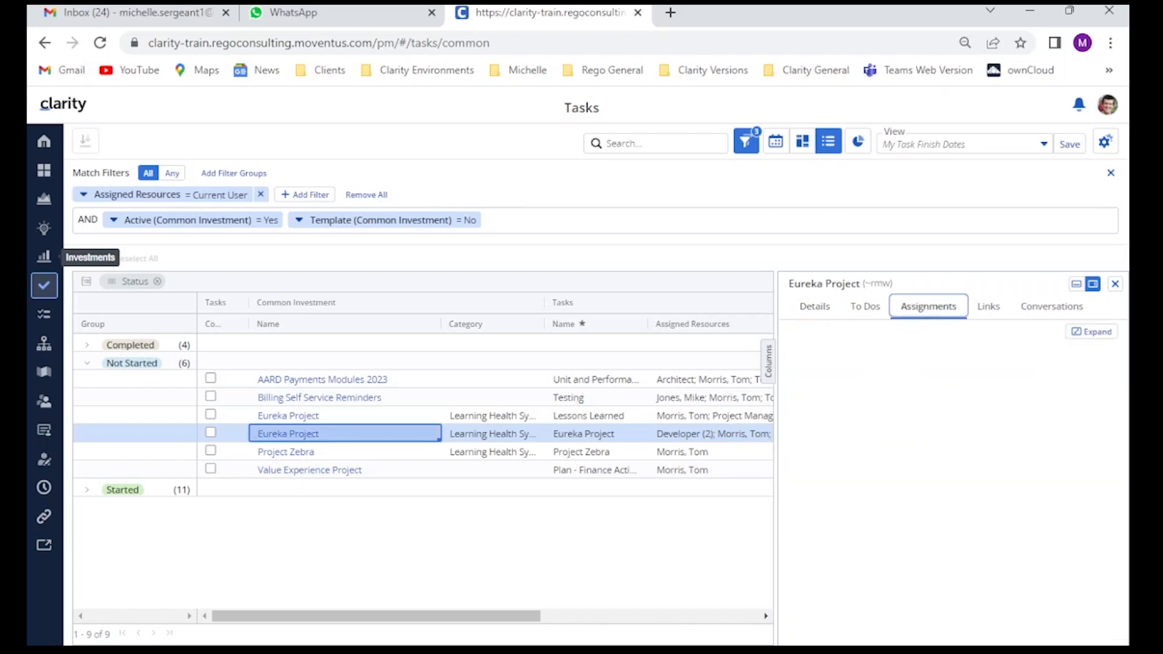